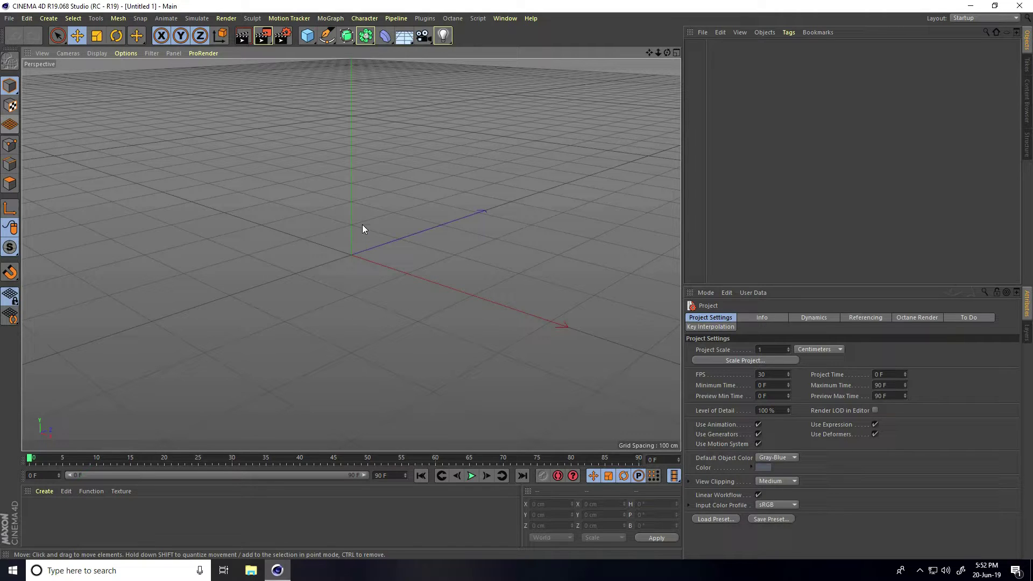
Add a MoText object reading CINEMA with Middle alignment.
click(331, 18)
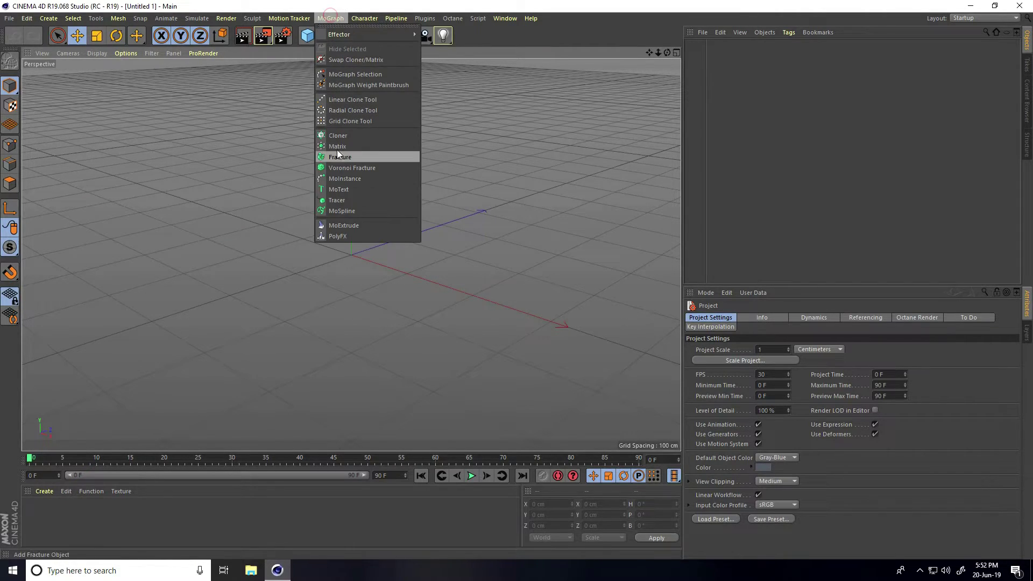
click(344, 189)
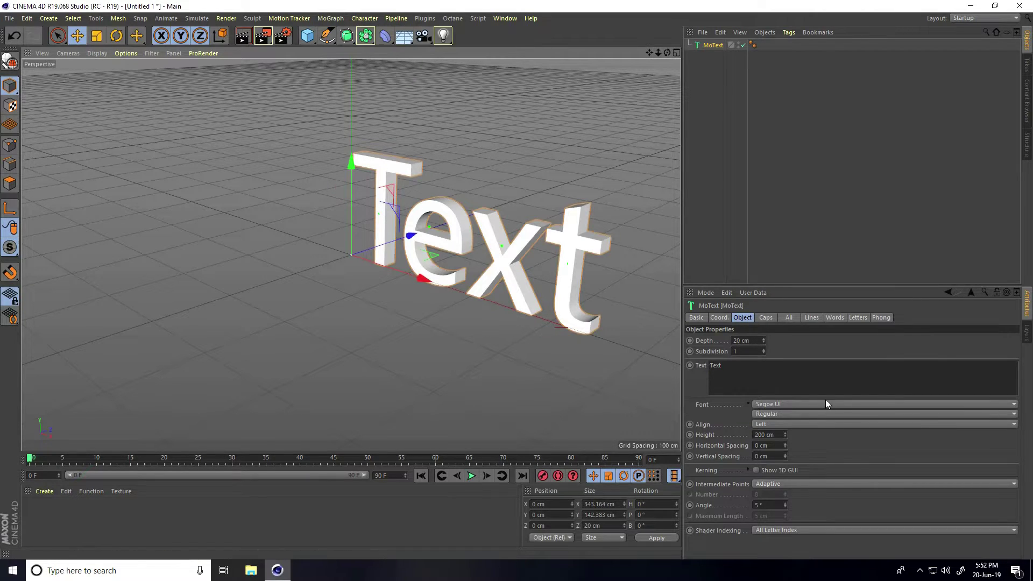
drag(756, 372, 694, 367)
text(CI)
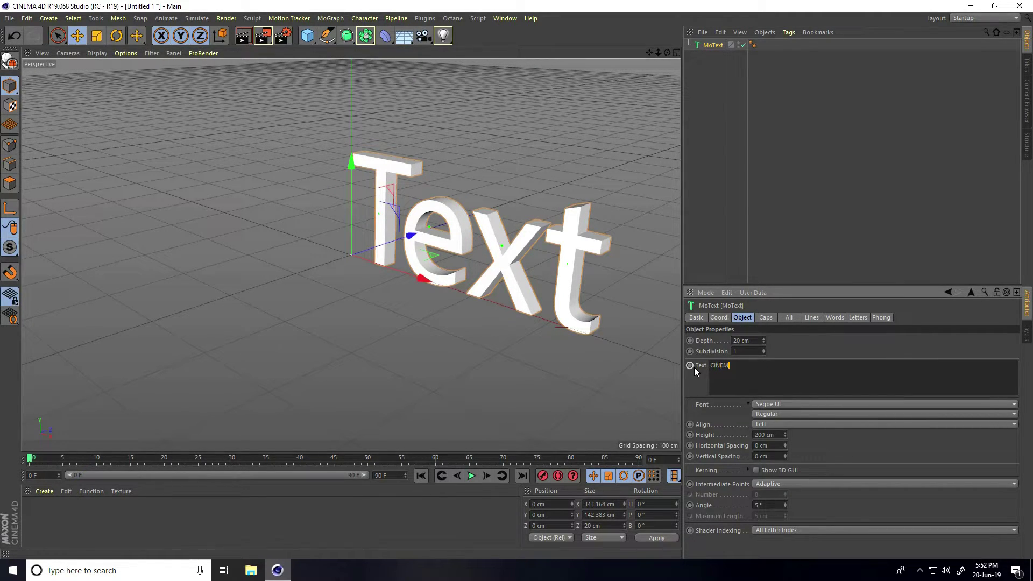
text(NEMA)
click(760, 425)
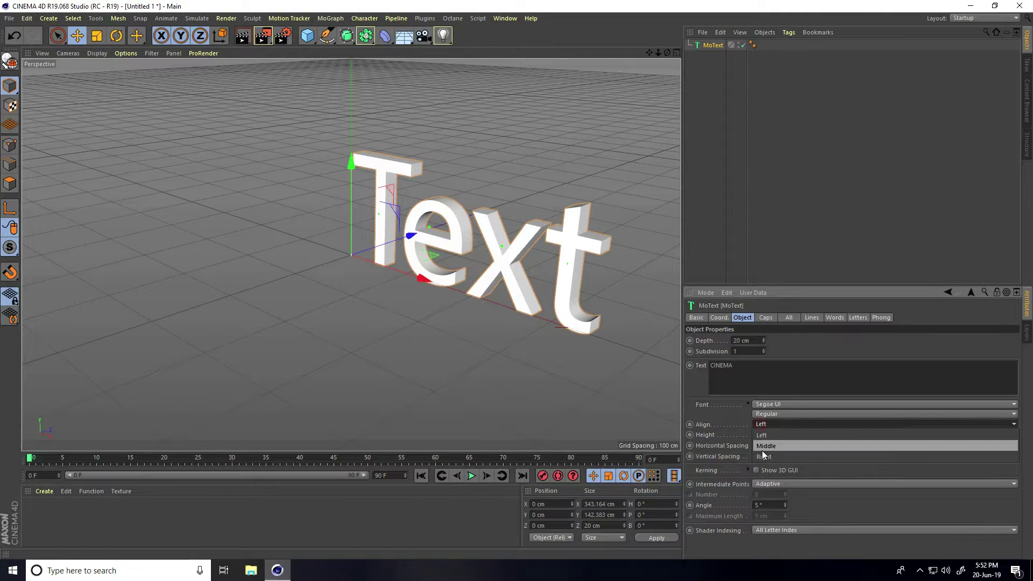
click(762, 448)
alt+drag(440, 276, 521, 260)
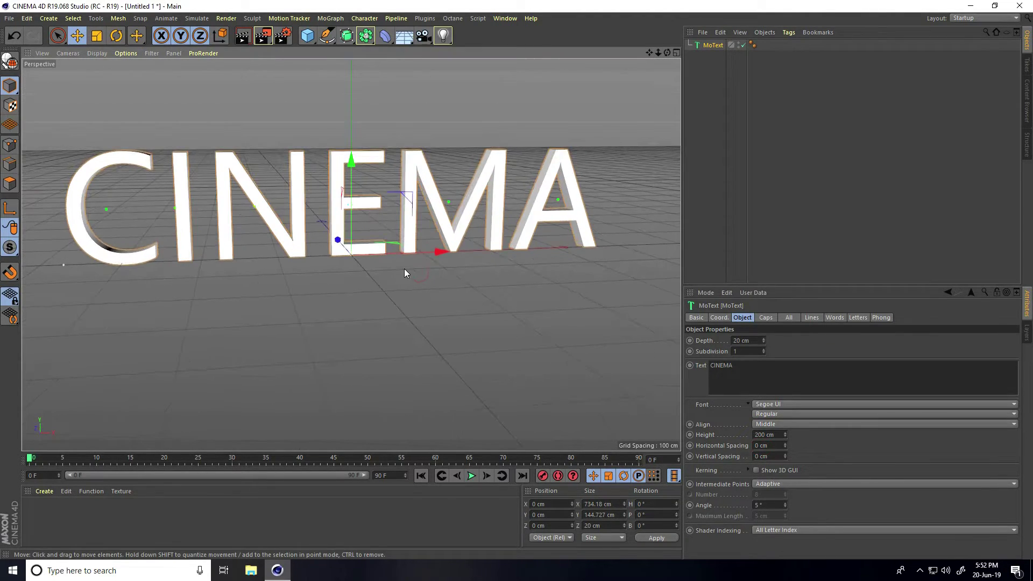
mouse_move(406, 274)
alt+mouse_down()
mouse_move(420, 301)
mouse_move(397, 297)
alt+mouse_up()
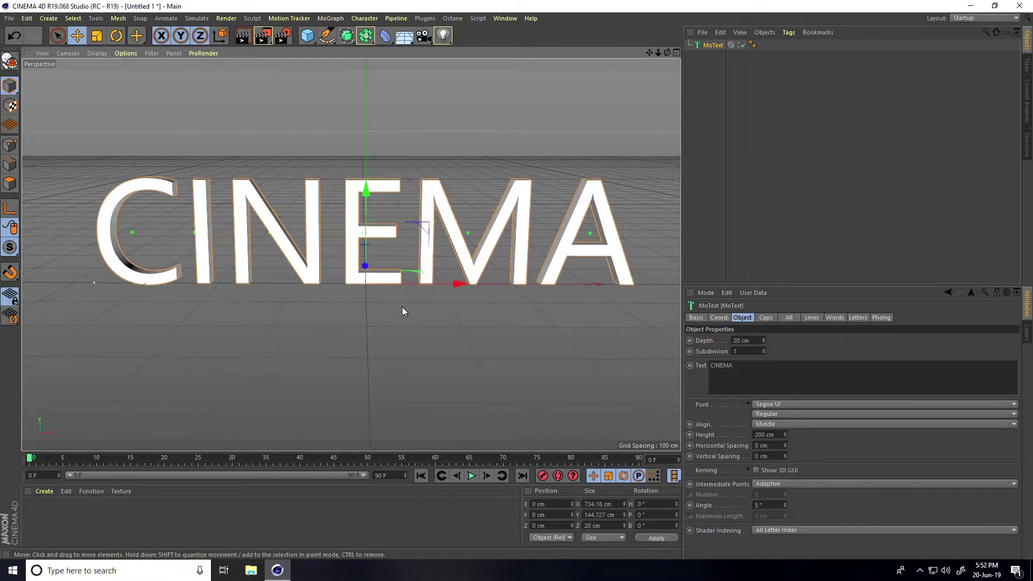
Change the CINEMA text's font to NEWSFLASH.
click(765, 409)
scroll(779, 395, up, 3)
scroll(779, 395, up, 2)
scroll(779, 396, up, 3)
scroll(779, 396, up, 2)
scroll(779, 396, up, 3)
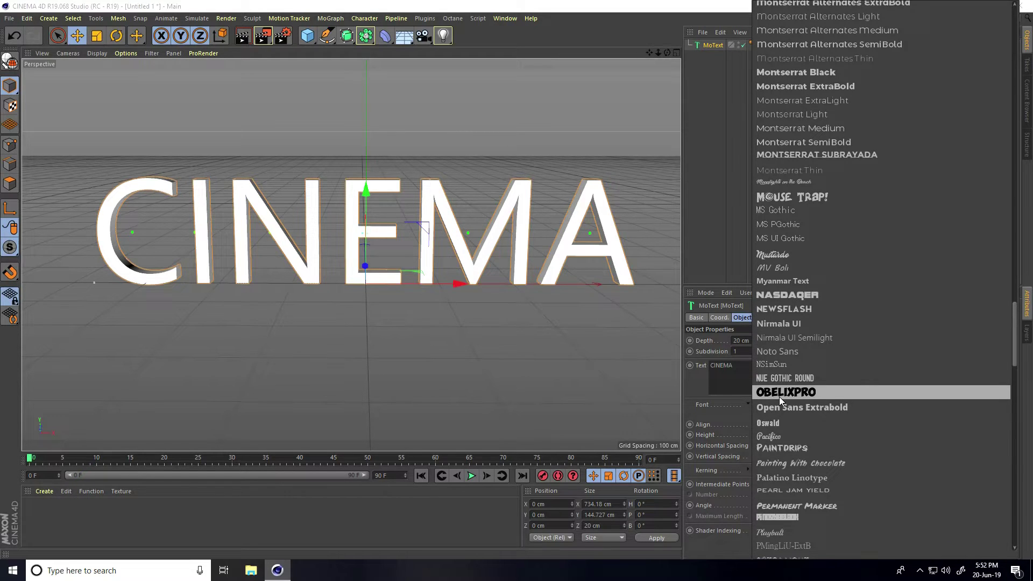
click(781, 310)
alt+drag(372, 229, 392, 141)
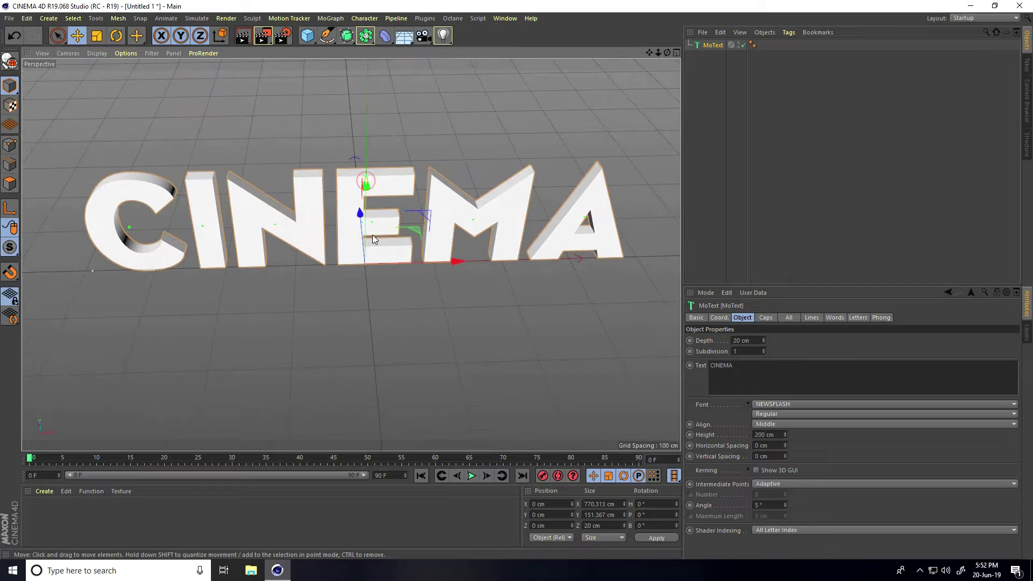
scroll(392, 141, up, 3)
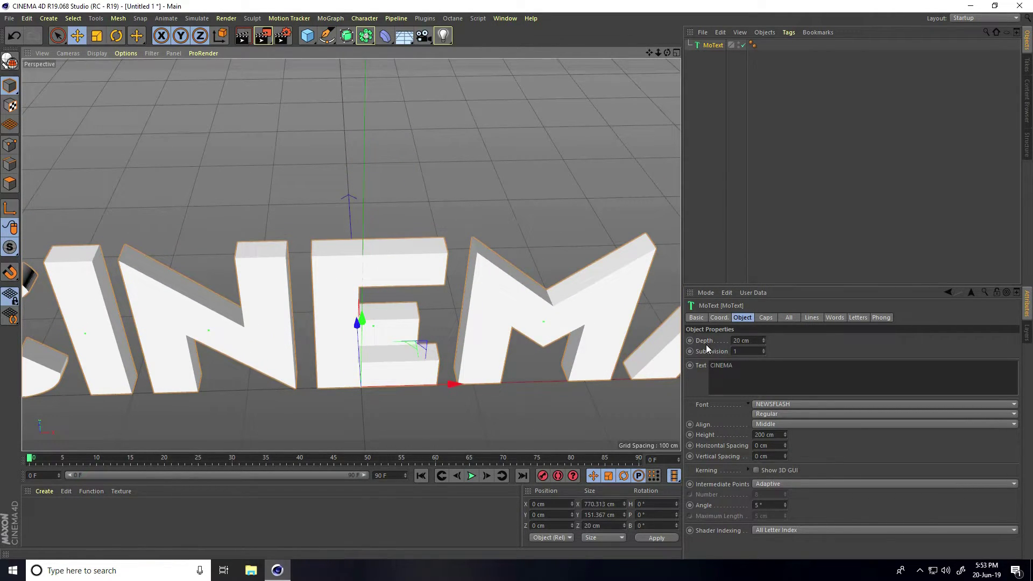
Set the MoText extrusion depth to 100 cm.
click(755, 343)
text(00)
key(Return)
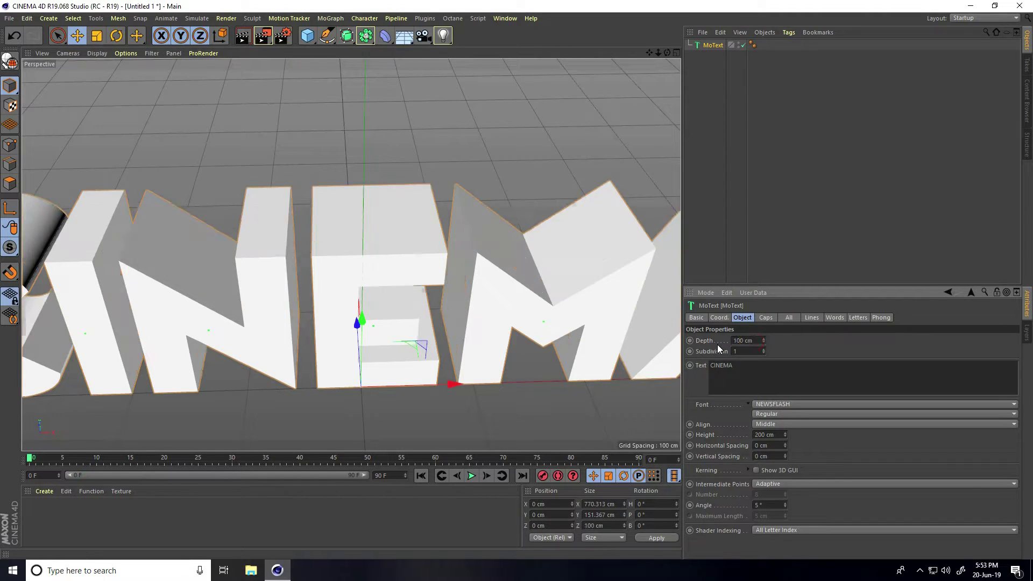
mouse_move(502, 347)
alt+mouse_down()
mouse_move(450, 317)
mouse_move(444, 259)
mouse_move(431, 274)
alt+mouse_up()
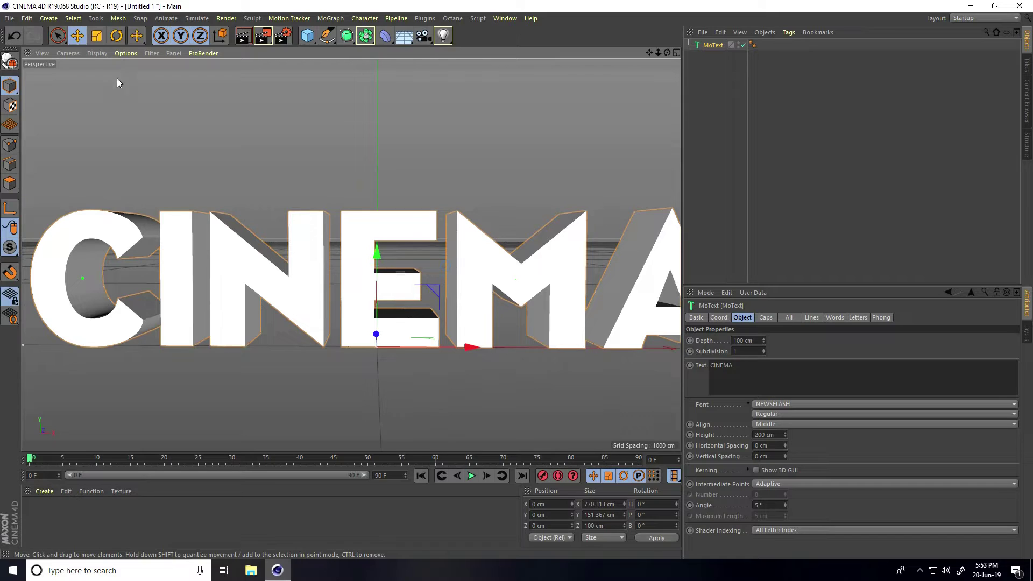
Switch the viewport display to Gouraud Shading (Lines).
click(93, 52)
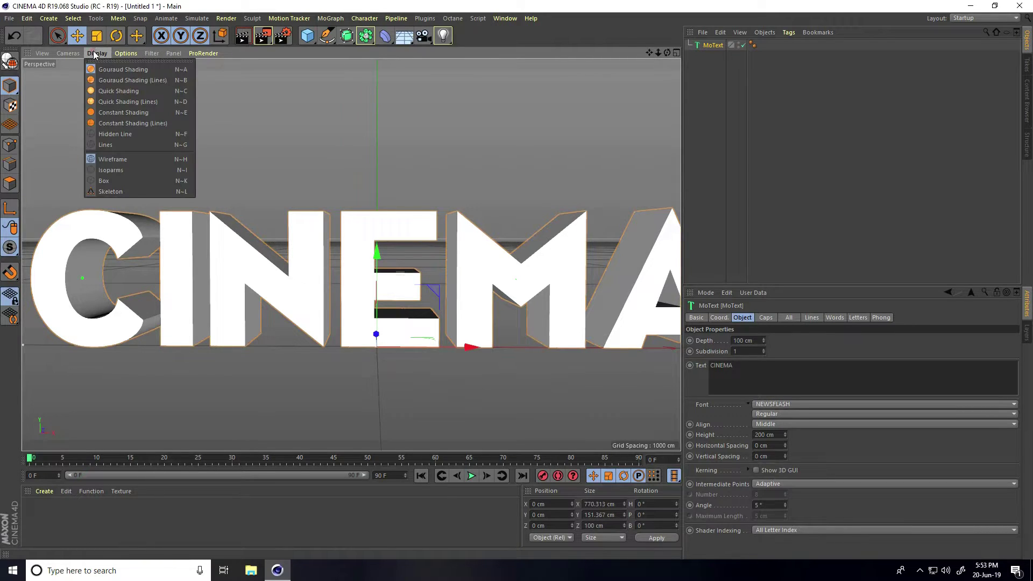
click(147, 81)
scroll(344, 291, down, 3)
scroll(335, 290, down, 1)
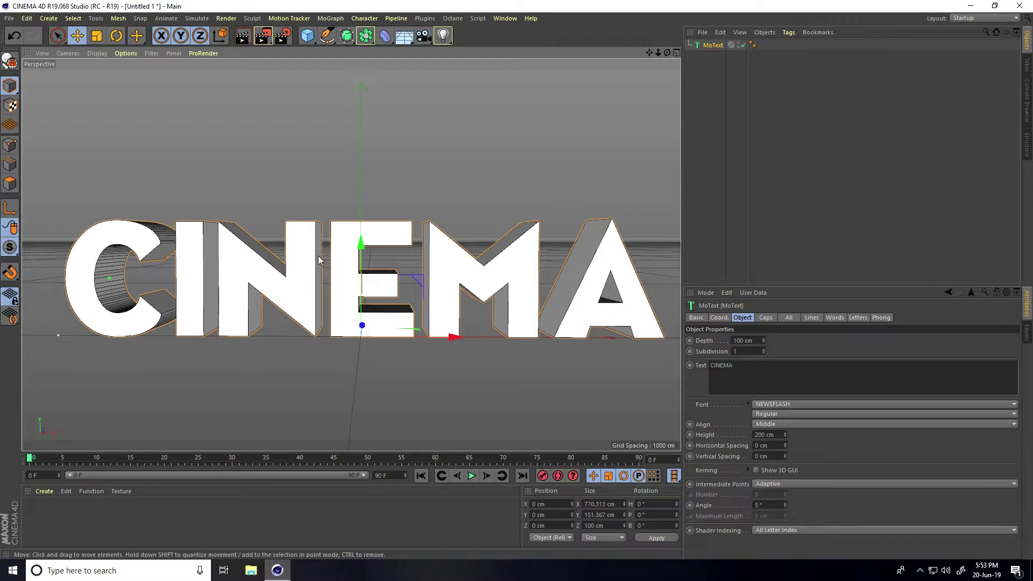
Add a Voronoi Fracture and parent the MoText under it.
click(327, 18)
click(345, 167)
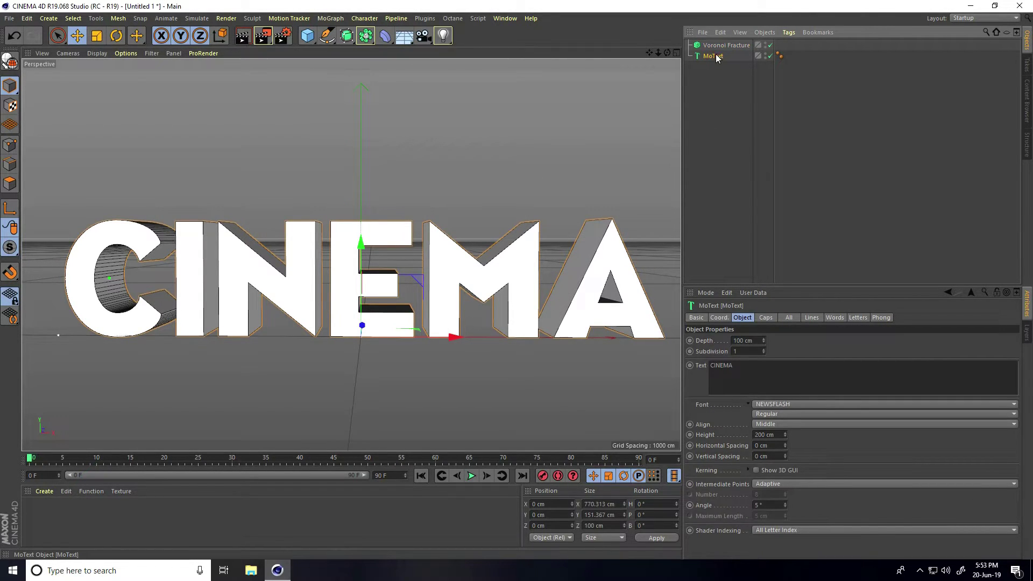
drag(715, 56, 723, 45)
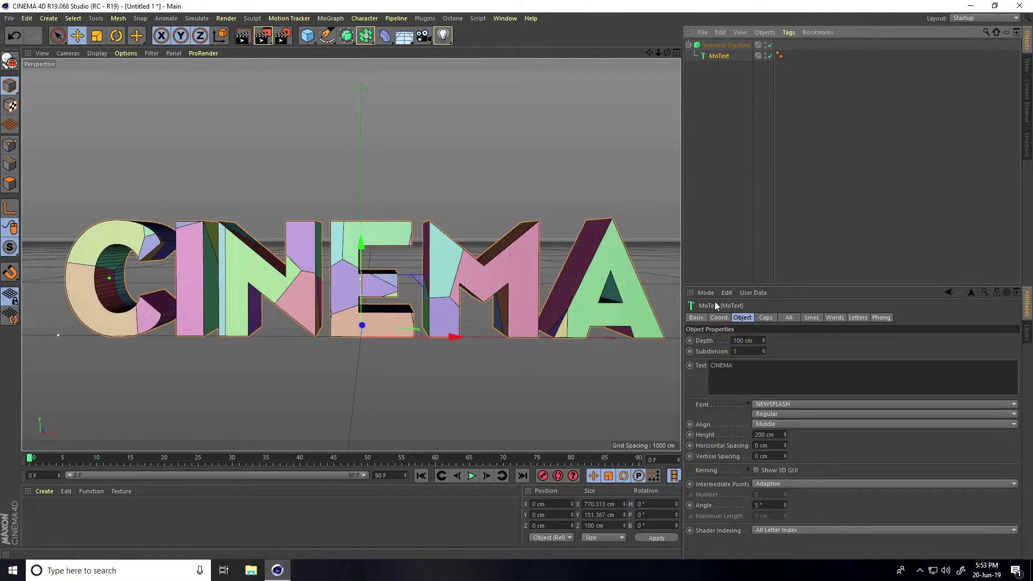
alt+drag(319, 289, 352, 260)
scroll(320, 279, up, 3)
Delete the Point Generator - Distribution source from the Voronoi Fracture's Sources.
click(725, 45)
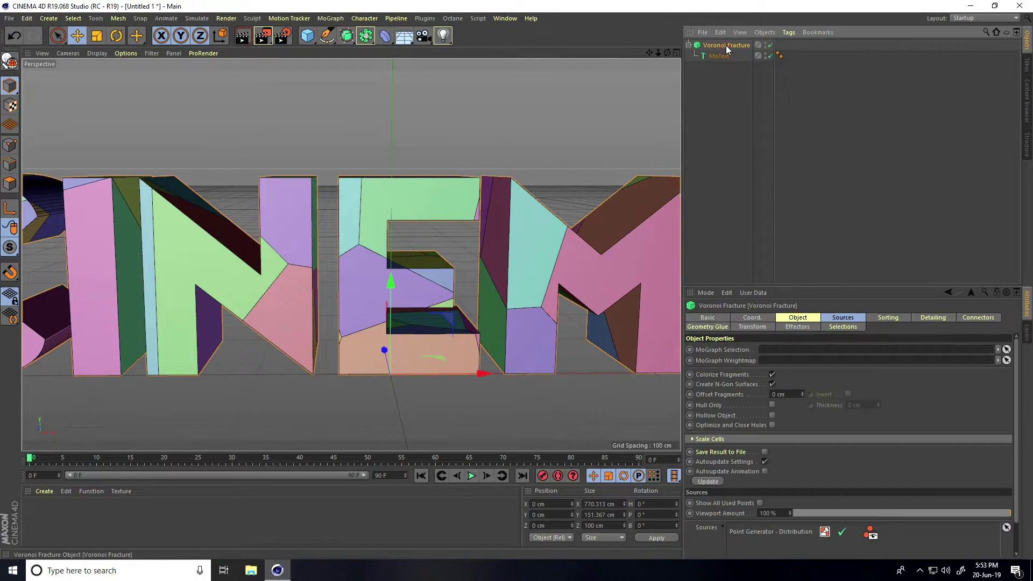
click(848, 319)
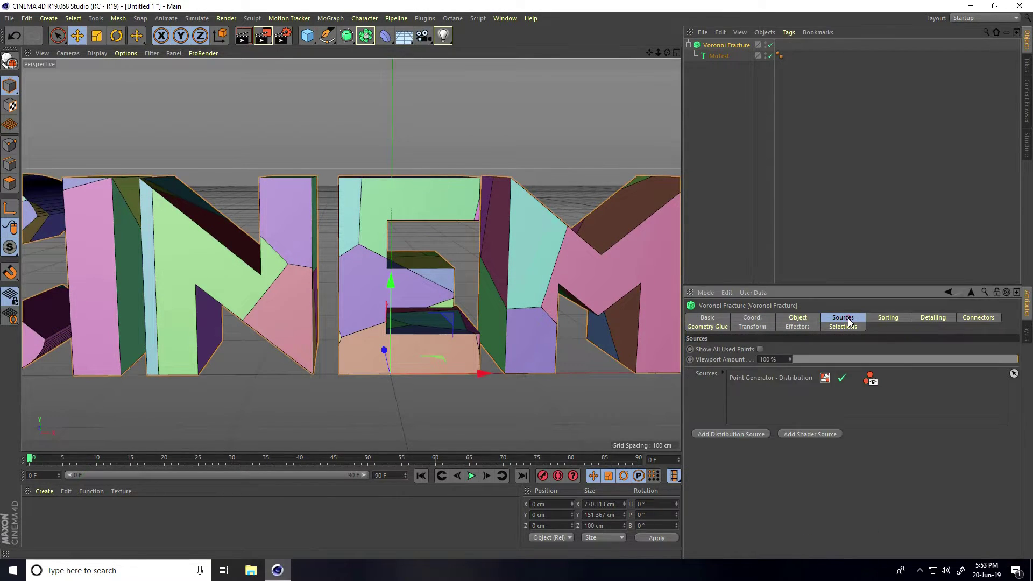
click(738, 378)
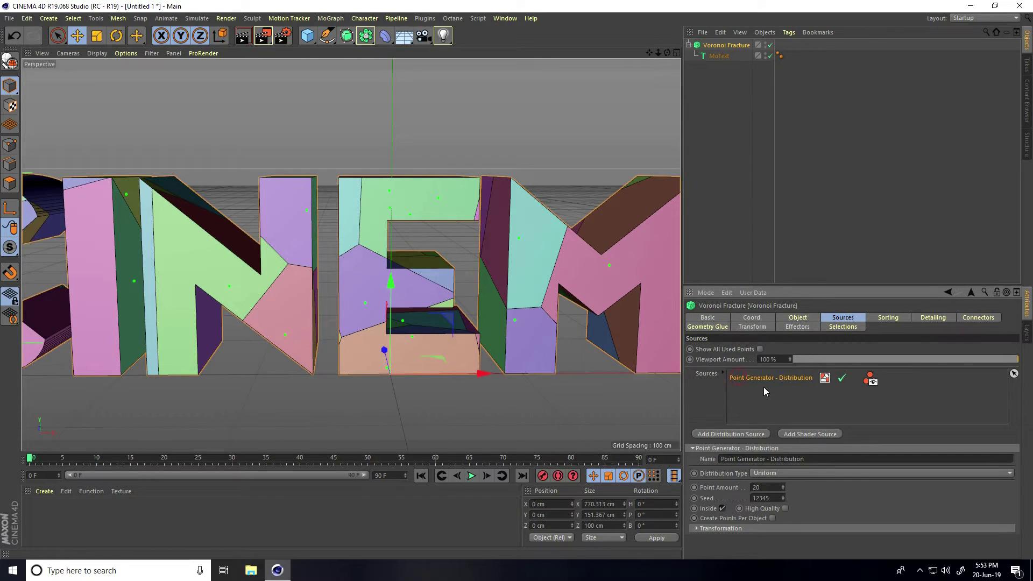
key(Delete)
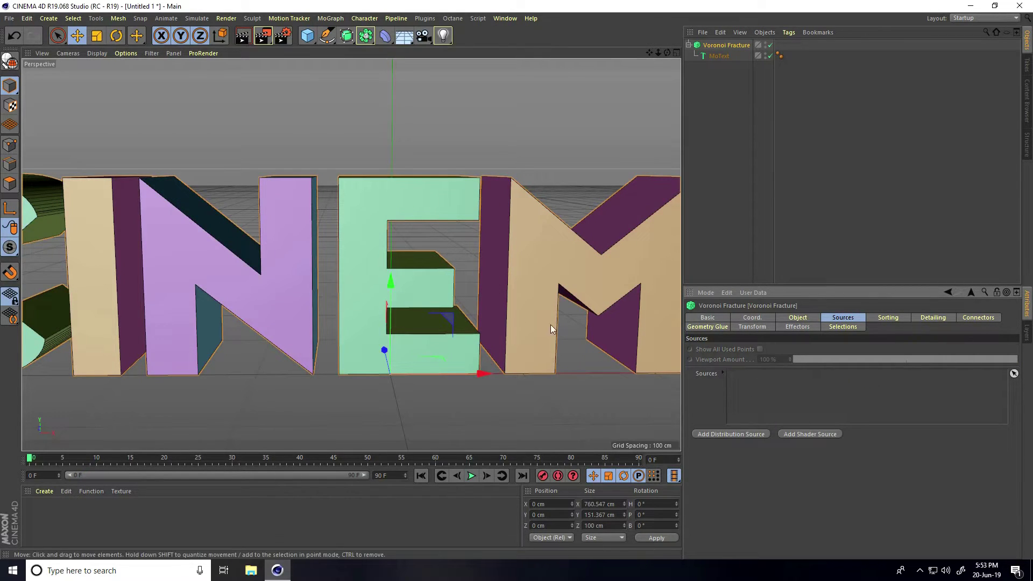
scroll(362, 183, down, 2)
scroll(352, 212, down, 2)
Add a Cube and raise it above the CINEMA text.
scroll(346, 214, down, 1)
alt+middle_drag(346, 214, 331, 221)
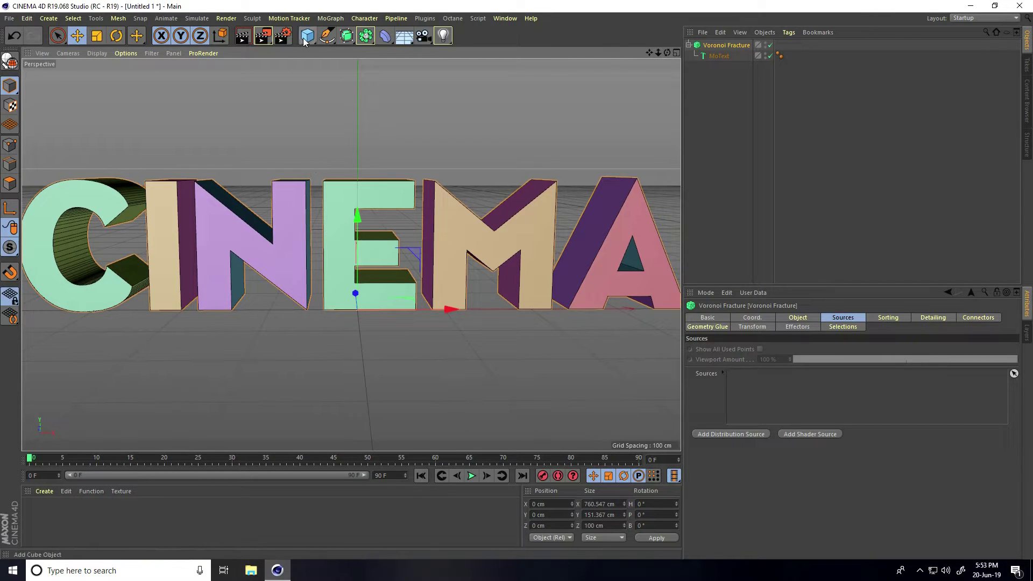
drag(308, 35, 323, 52)
click(397, 54)
scroll(353, 167, down, 2)
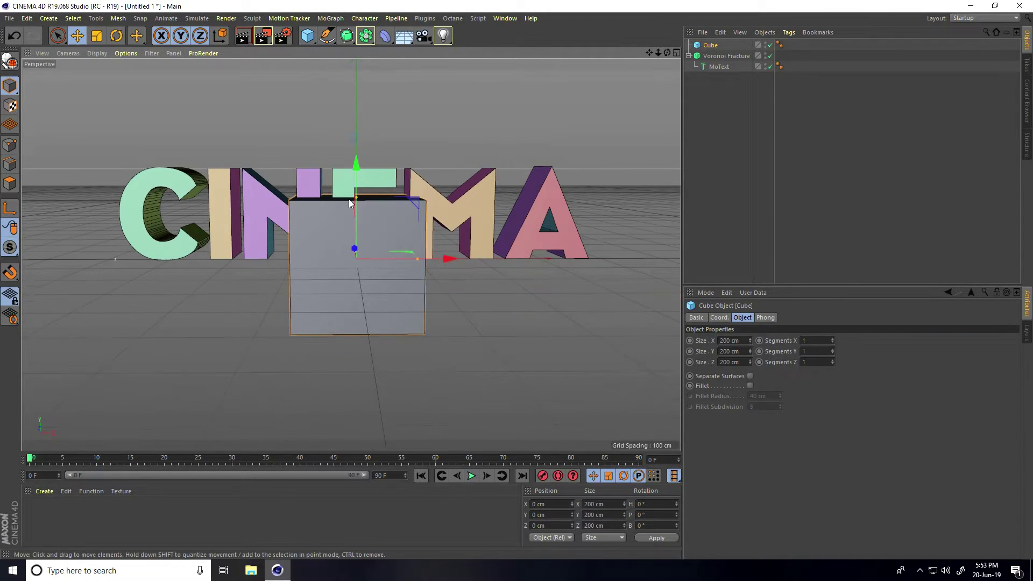
drag(350, 199, 353, 164)
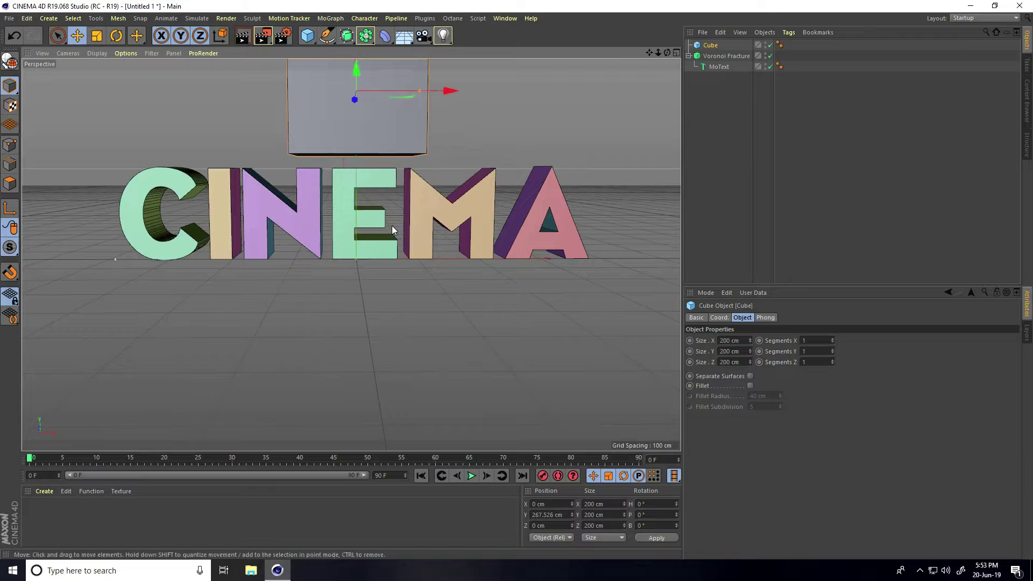
alt+middle_drag(392, 225, 396, 321)
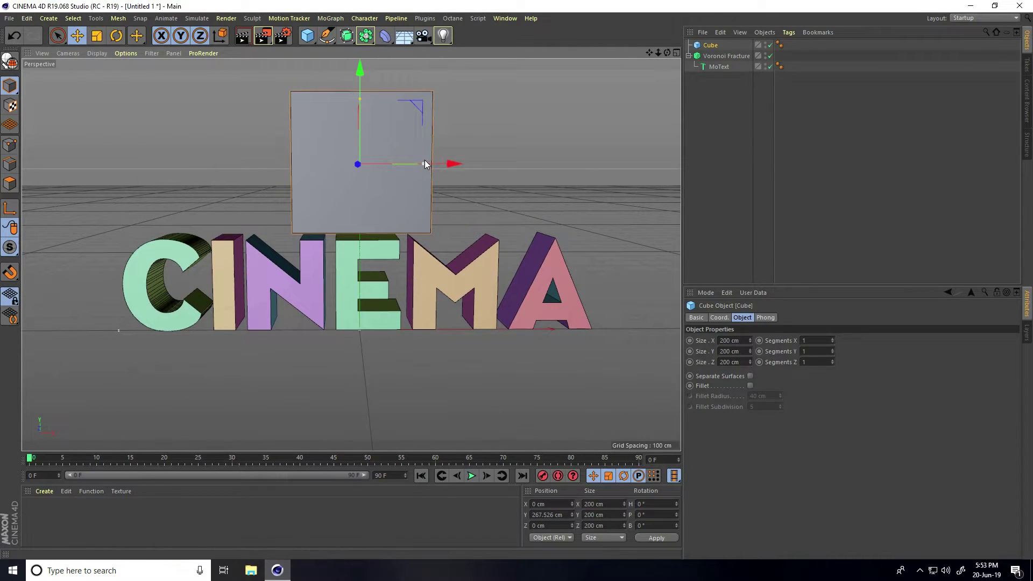
Scale the cube wide in X and thin in Y into a long bar.
mouse_move(427, 164)
mouse_down()
mouse_move(601, 168)
mouse_move(641, 181)
mouse_up()
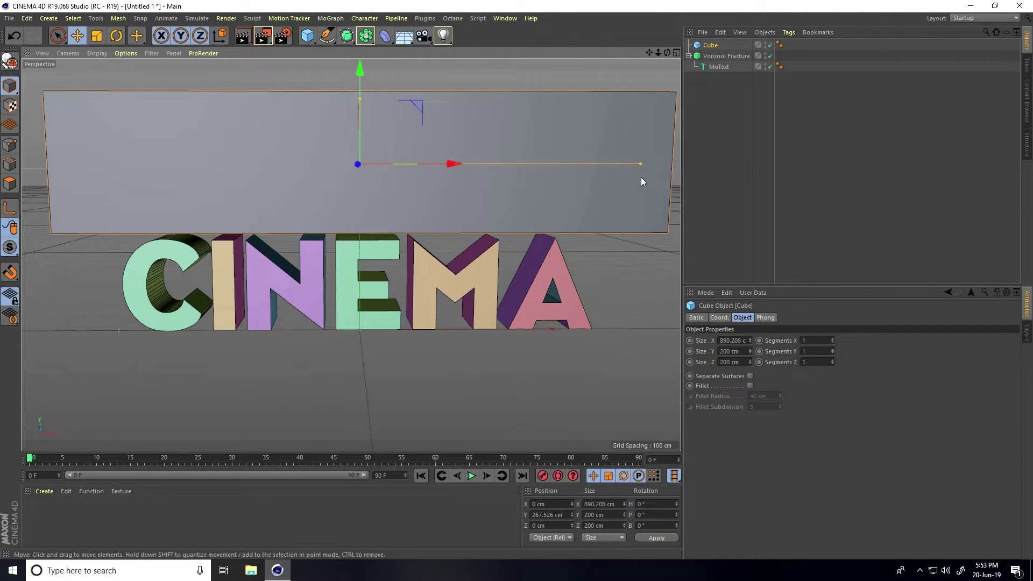
drag(360, 98, 372, 135)
mouse_move(366, 173)
alt+mouse_down()
mouse_move(246, 144)
mouse_move(281, 152)
mouse_move(308, 136)
alt+mouse_up()
mouse_move(358, 258)
alt+mouse_down()
mouse_move(249, 203)
mouse_move(349, 219)
mouse_move(313, 222)
alt+mouse_up()
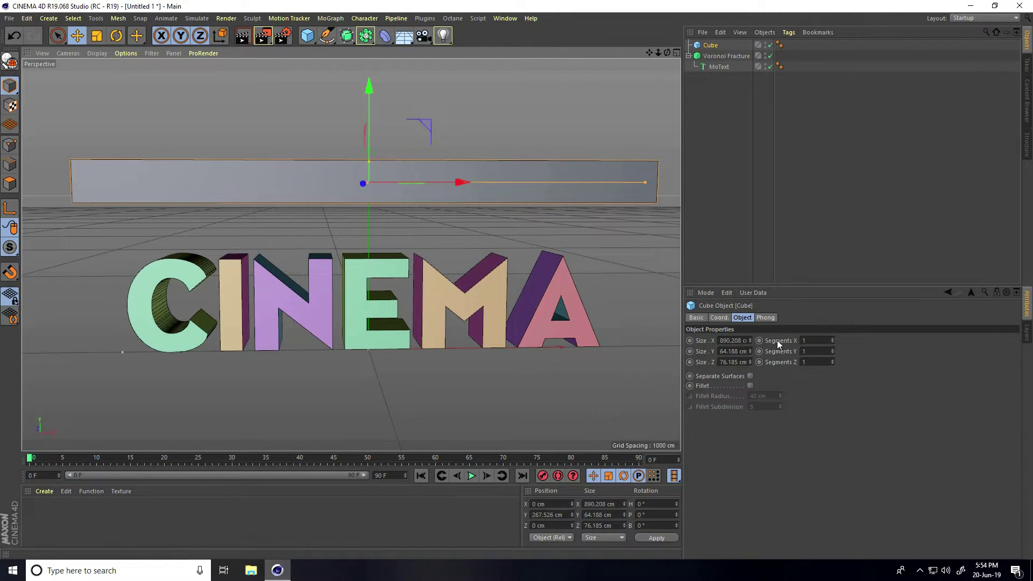
Set the cube's Segments X to 100.
click(822, 341)
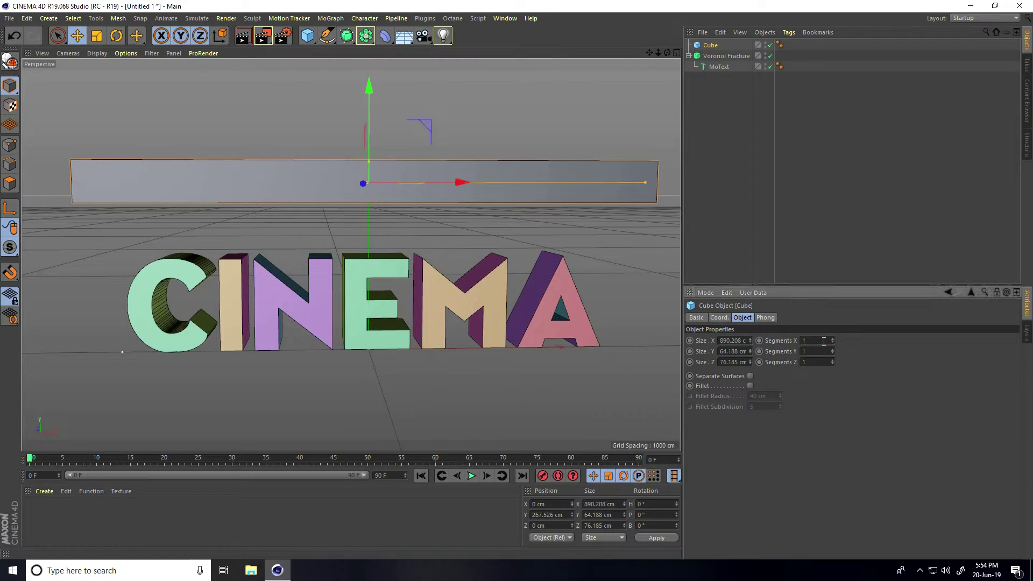
text(50)
key(Return)
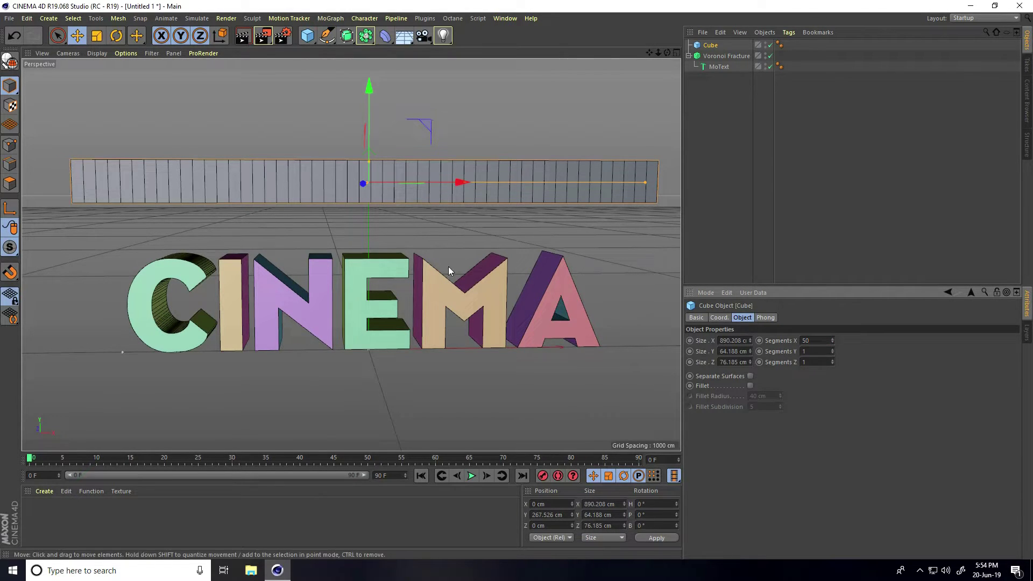
scroll(427, 251, up, 3)
double_click(804, 340)
text(100)
key(Return)
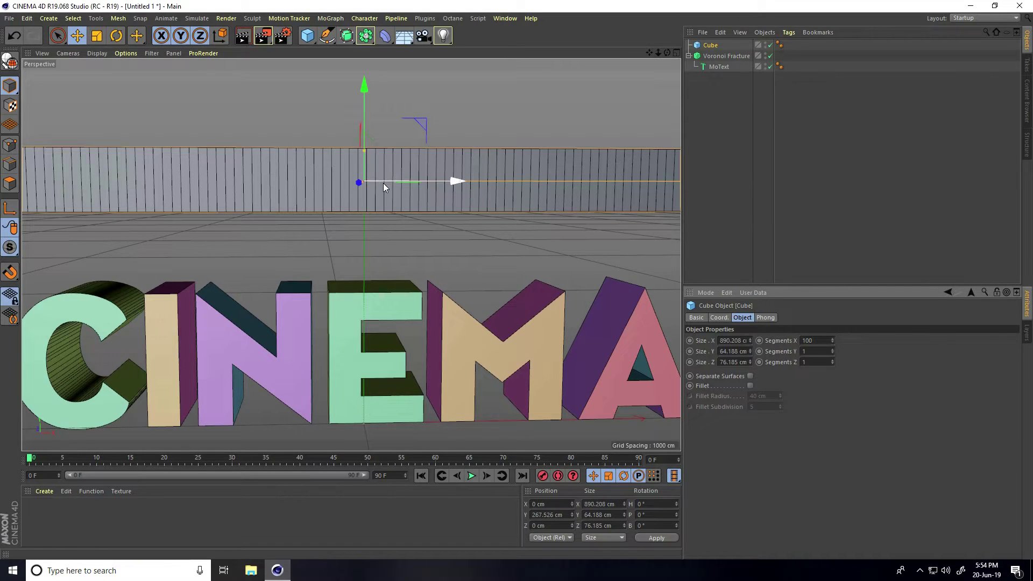
Add the Cube as a source of the Voronoi Fracture.
click(709, 56)
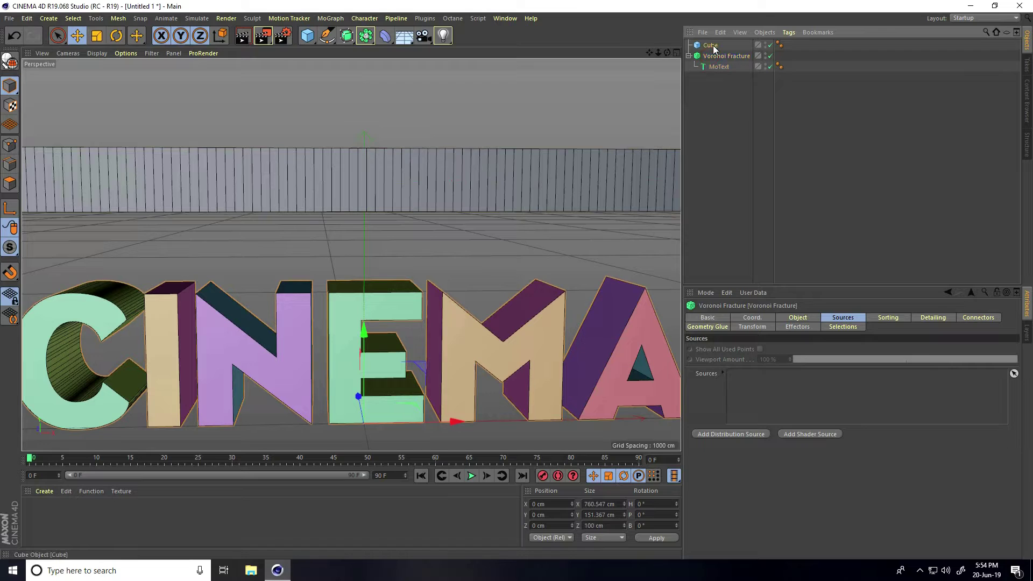
mouse_move(710, 45)
mouse_down()
mouse_move(773, 393)
mouse_move(757, 398)
mouse_up()
scroll(396, 219, down, 2)
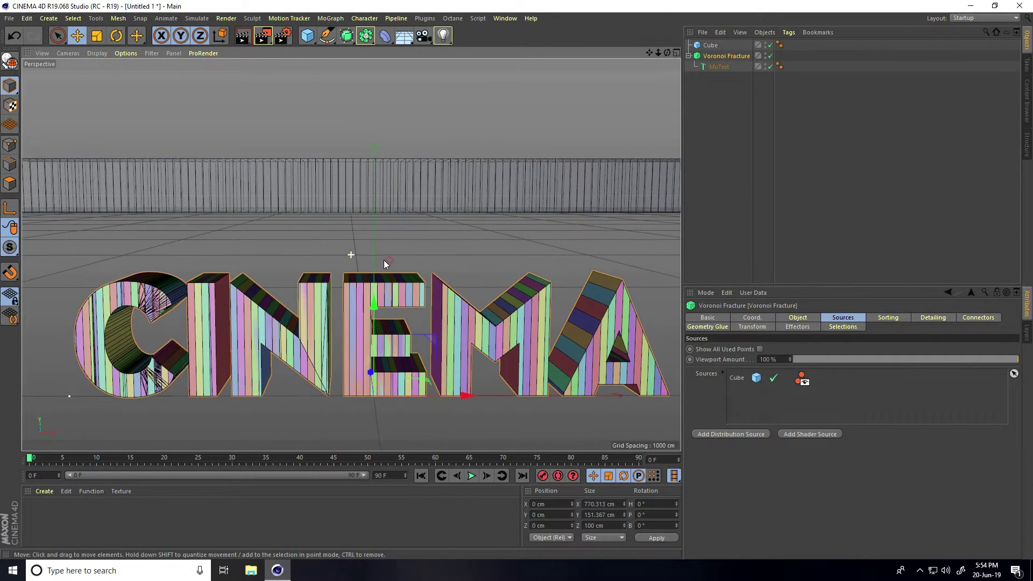
scroll(318, 286, up, 2)
scroll(315, 290, up, 3)
mouse_move(315, 287)
alt+mouse_down()
mouse_move(318, 298)
mouse_move(483, 299)
mouse_move(424, 322)
mouse_move(638, 85)
alt+mouse_up()
alt+drag(326, 104, 441, 107)
Move the cube bar forward along Z to about 159 cm through the letters.
click(430, 100)
drag(288, 123, 210, 120)
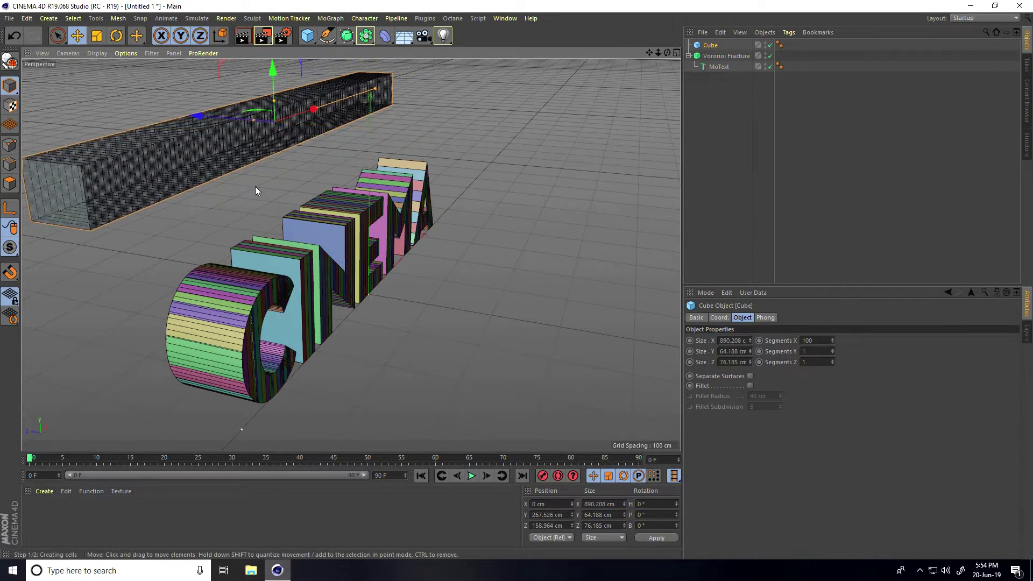
mouse_move(256, 186)
alt+mouse_down()
mouse_move(299, 163)
mouse_move(204, 158)
mouse_move(315, 193)
alt+mouse_up()
scroll(323, 199, up, 1)
scroll(385, 183, up, 3)
scroll(387, 189, up, 2)
scroll(398, 193, up, 2)
scroll(401, 187, up, 1)
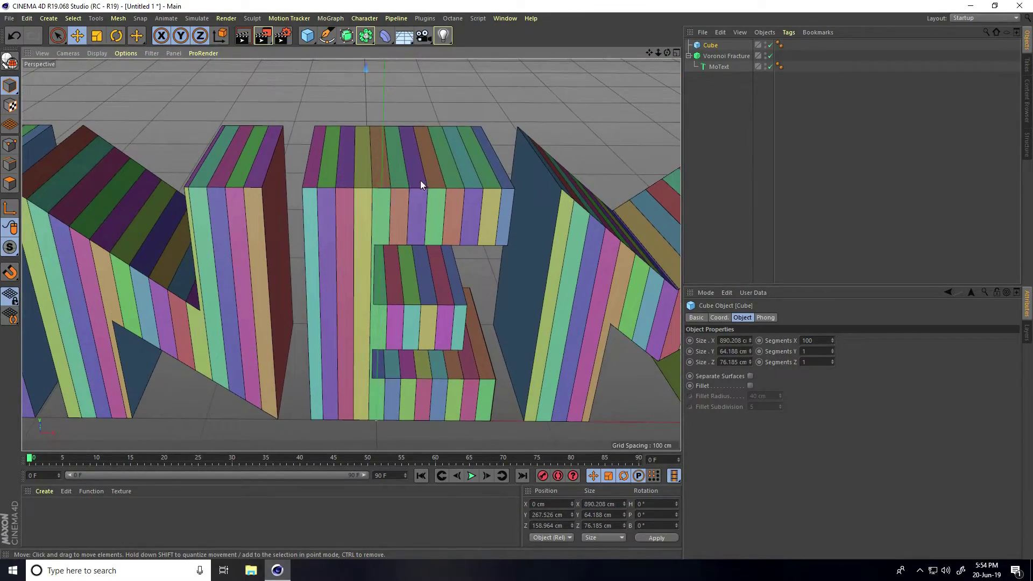
Set the MoText Start and End caps to Fillet Cap.
click(718, 66)
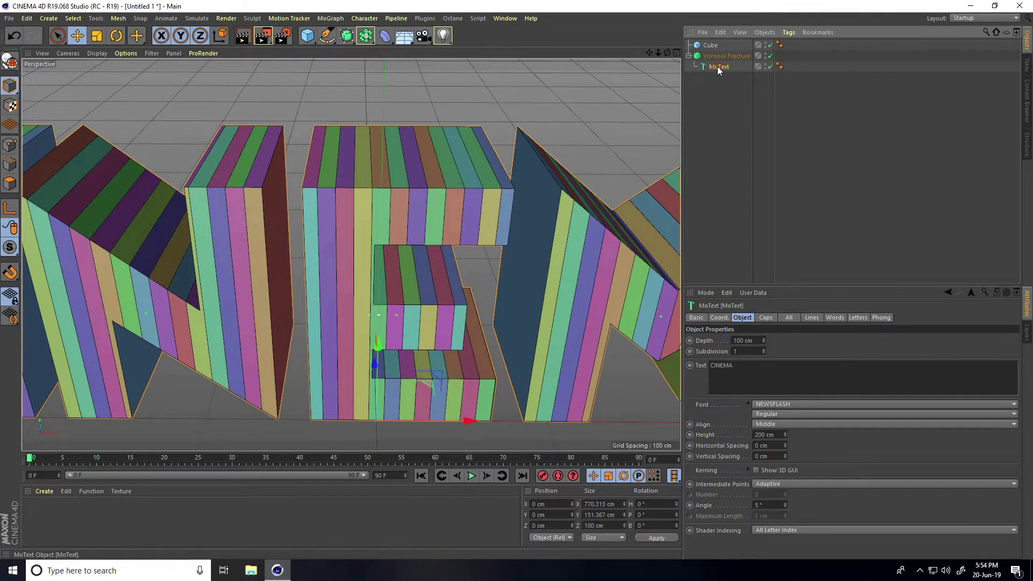
click(765, 318)
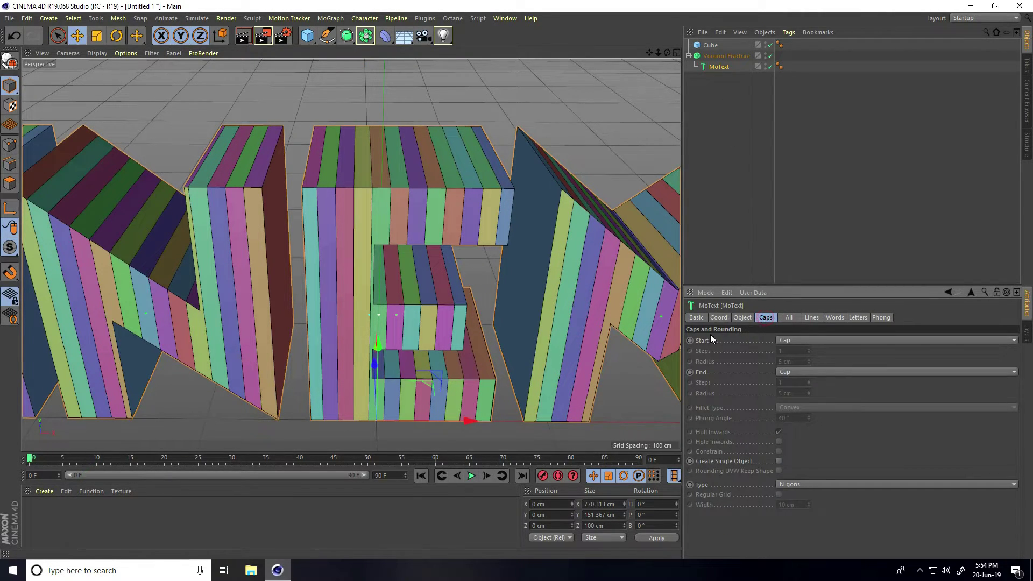
click(793, 340)
click(792, 384)
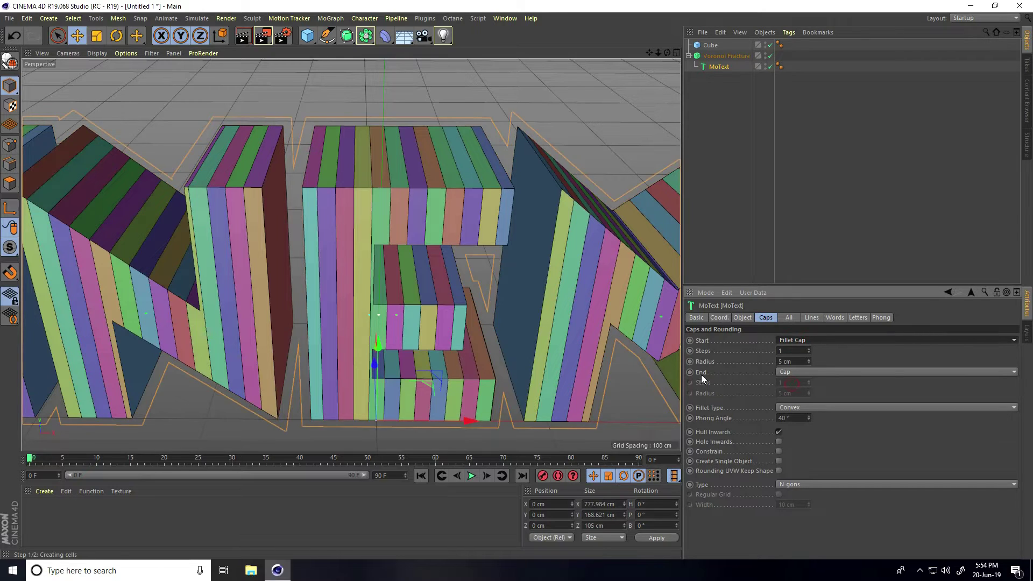
click(792, 371)
click(795, 416)
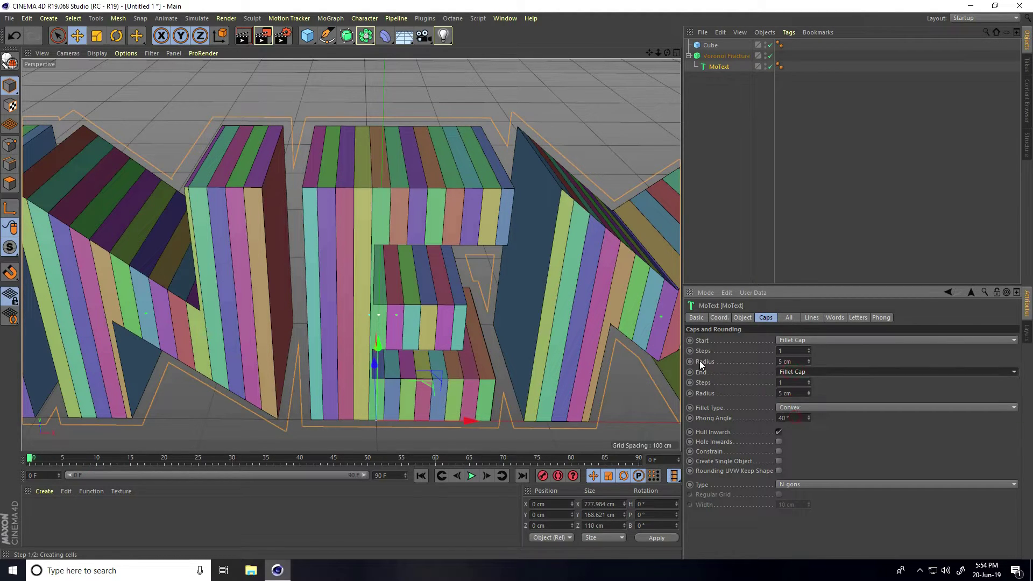
Reduce both fillet radii to 3 cm and raise their rounding Steps.
click(809, 364)
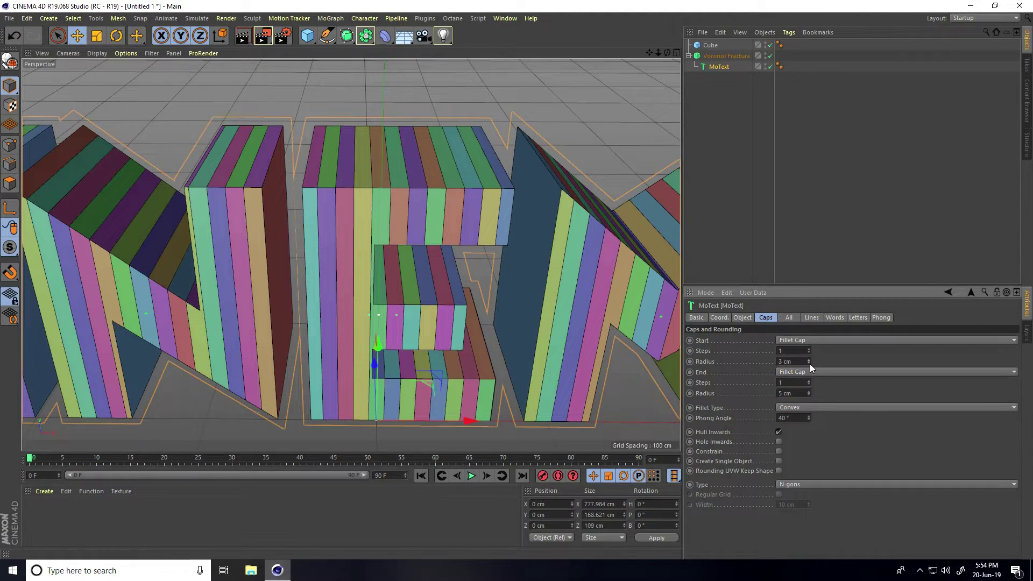
click(809, 395)
click(809, 395)
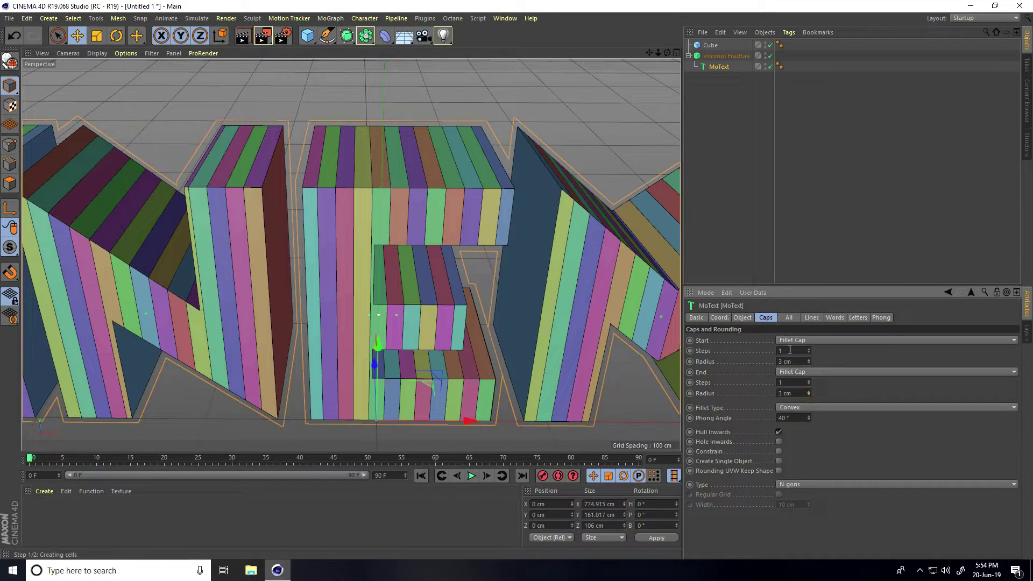
click(808, 349)
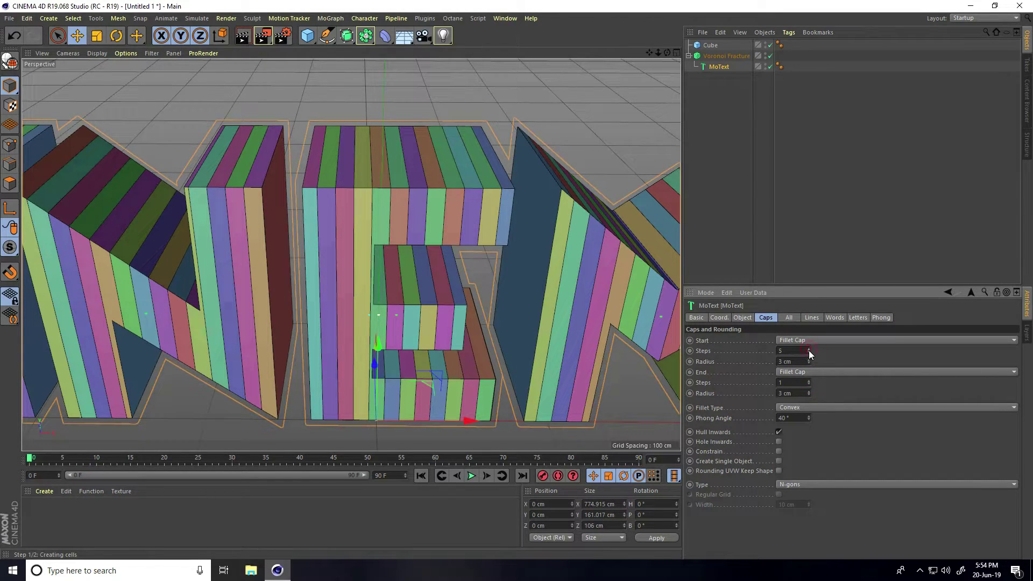
click(809, 379)
click(809, 380)
click(810, 380)
click(809, 380)
click(779, 461)
click(418, 102)
alt+drag(417, 101, 390, 131)
scroll(390, 131, down, 5)
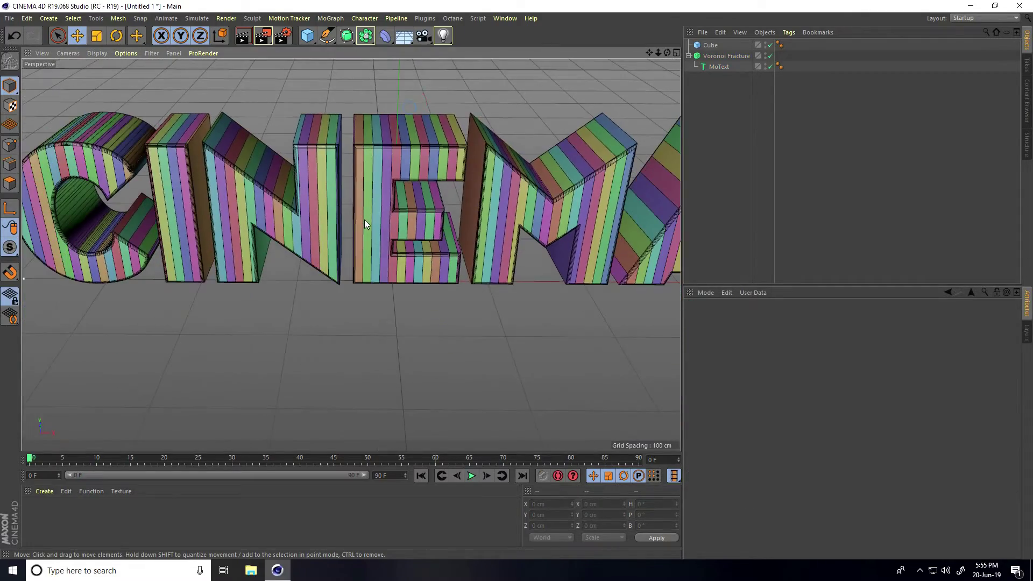
mouse_move(364, 219)
alt+mouse_down()
mouse_move(363, 193)
mouse_move(352, 211)
mouse_move(374, 206)
mouse_move(364, 211)
mouse_move(361, 199)
mouse_move(487, 190)
mouse_move(364, 202)
alt+mouse_up()
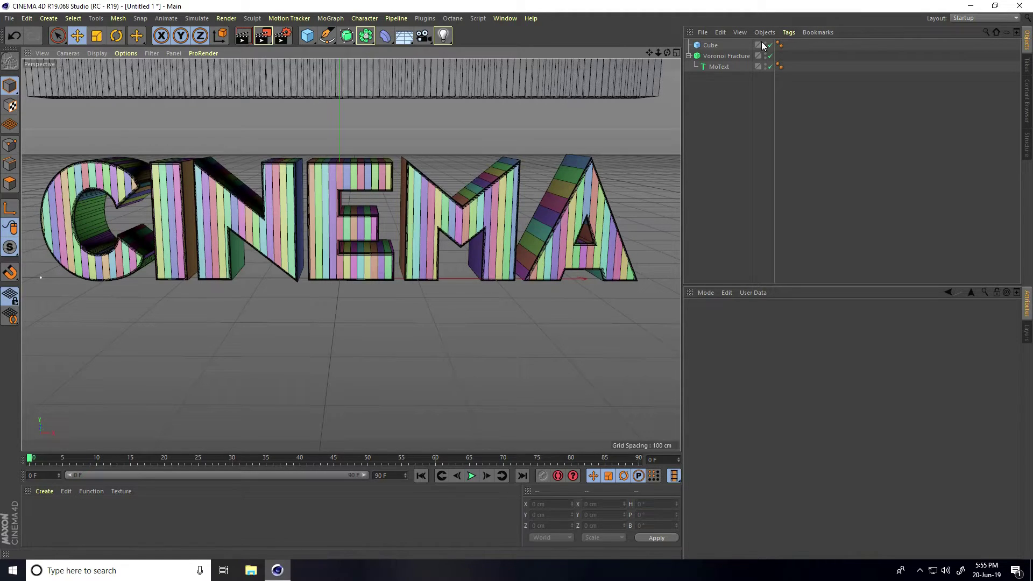
Add a Random effector to the Voronoi Fracture.
click(727, 55)
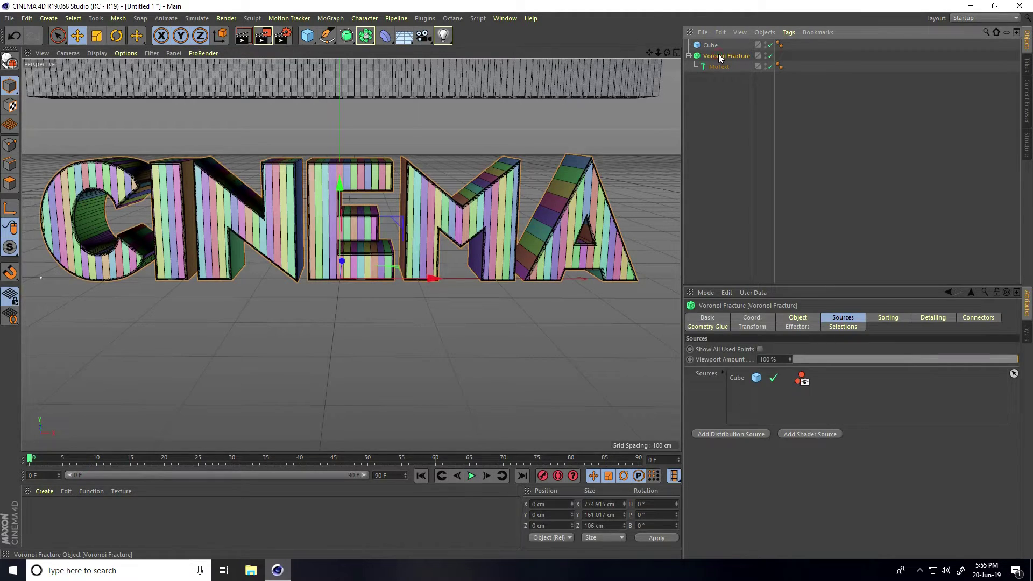
click(330, 18)
mouse_move(339, 34)
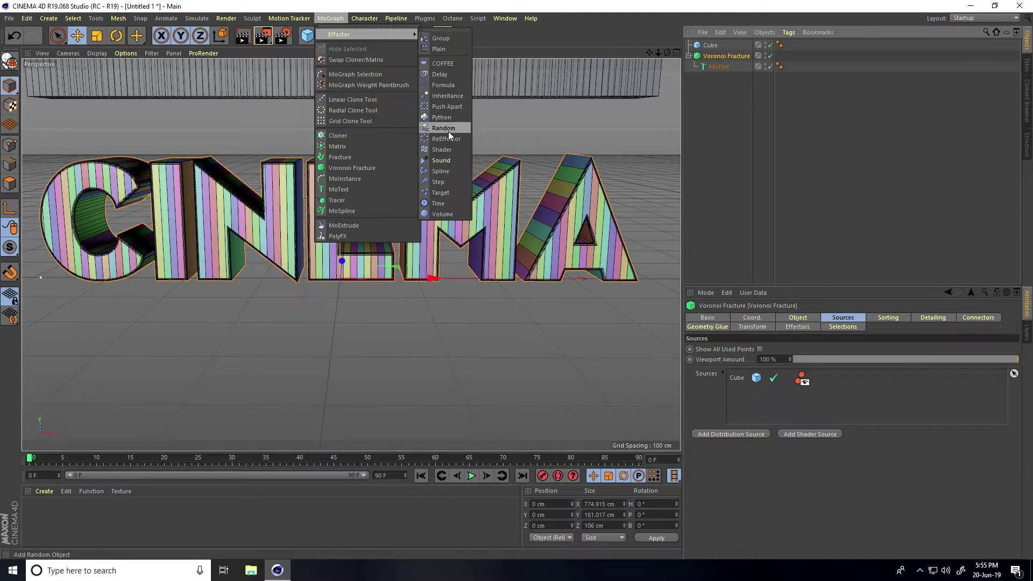
click(447, 129)
alt+drag(428, 159, 433, 277)
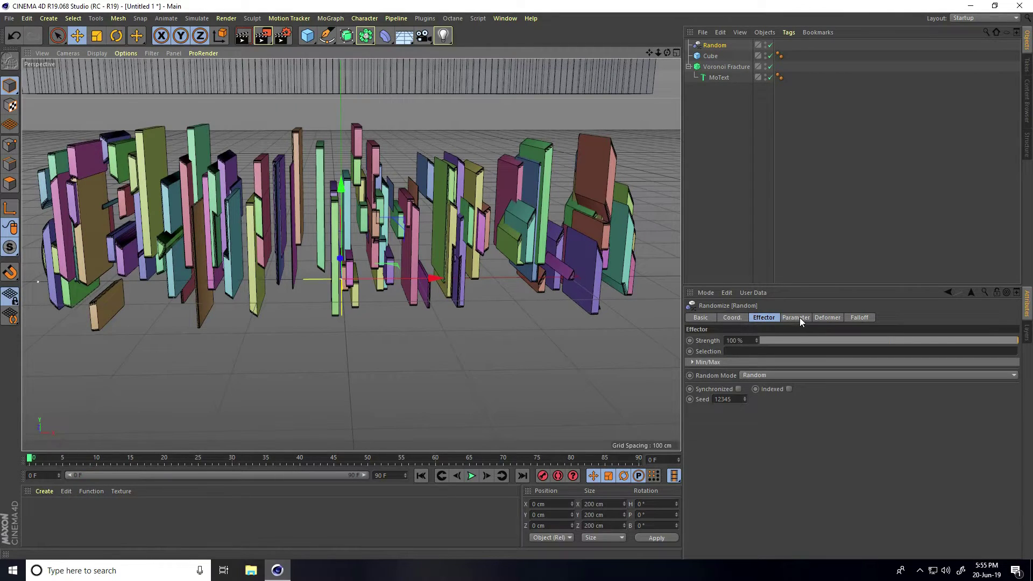
Set the Random effector position to P.X 0, P.Y 20 cm, P.Z 200 cm.
click(799, 318)
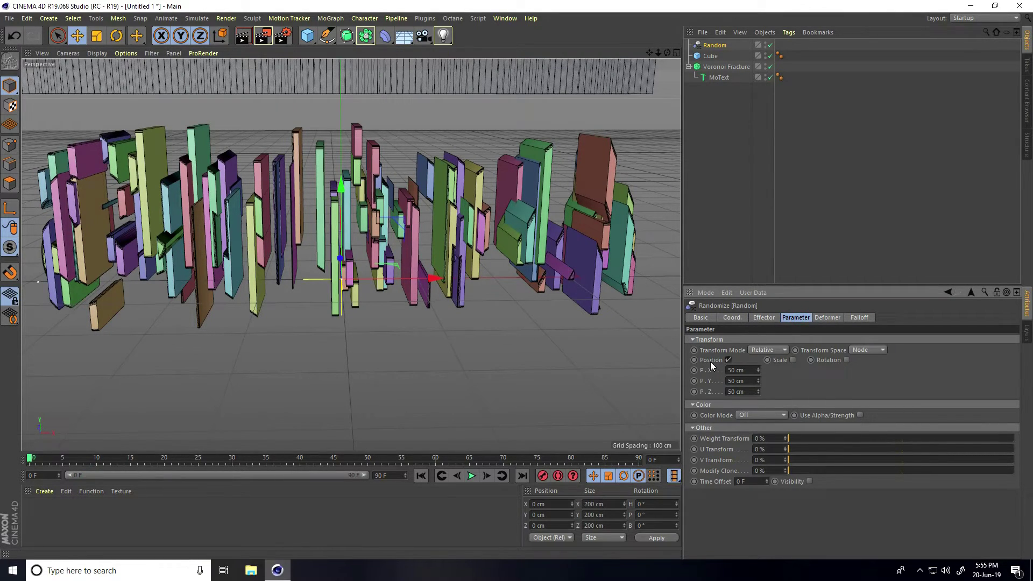
click(751, 370)
text(0)
key(Return)
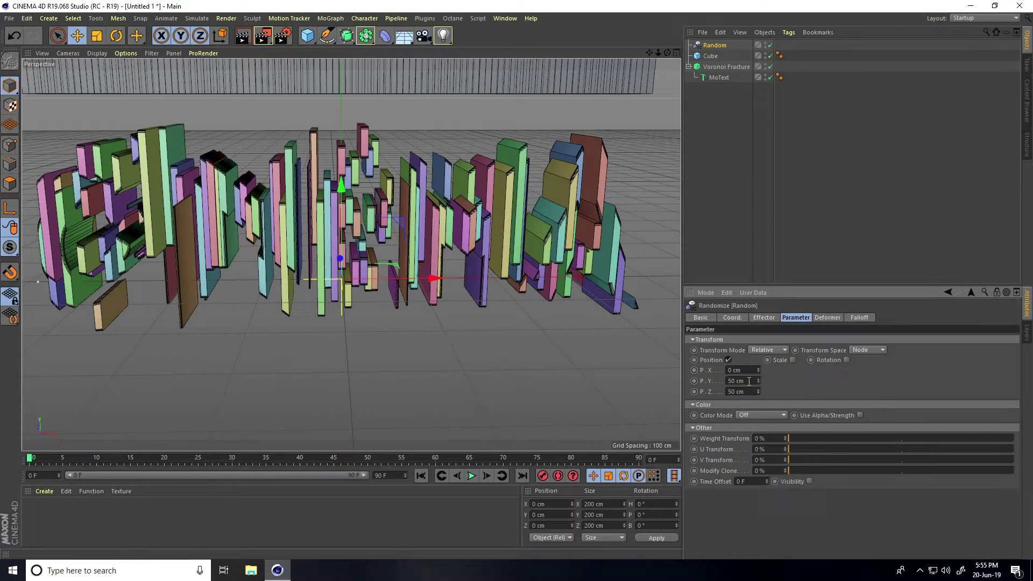
text(0)
key(Return)
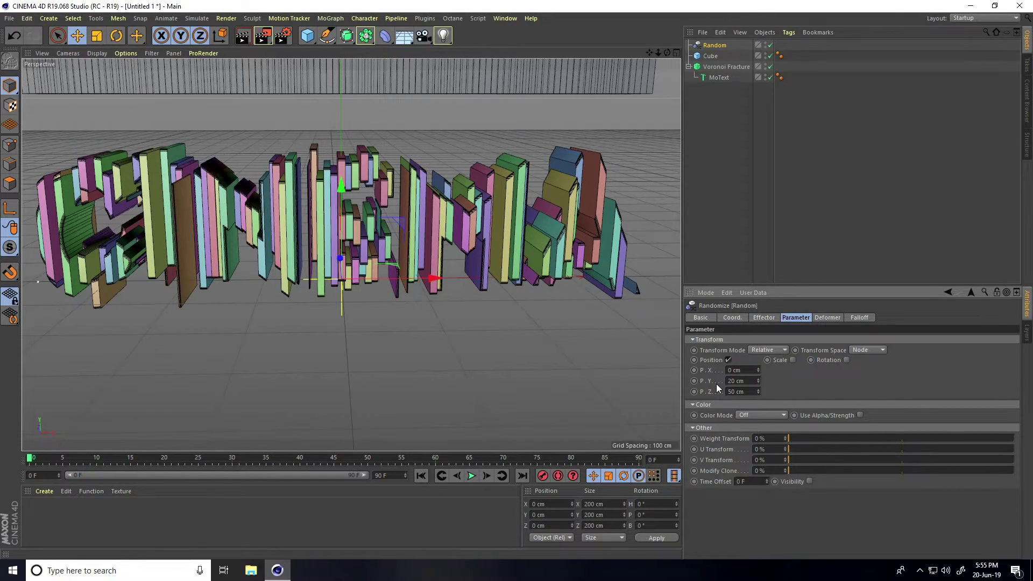
drag(758, 390, 758, 389)
text(200)
key(Return)
scroll(326, 191, up, 3)
scroll(326, 192, down, 5)
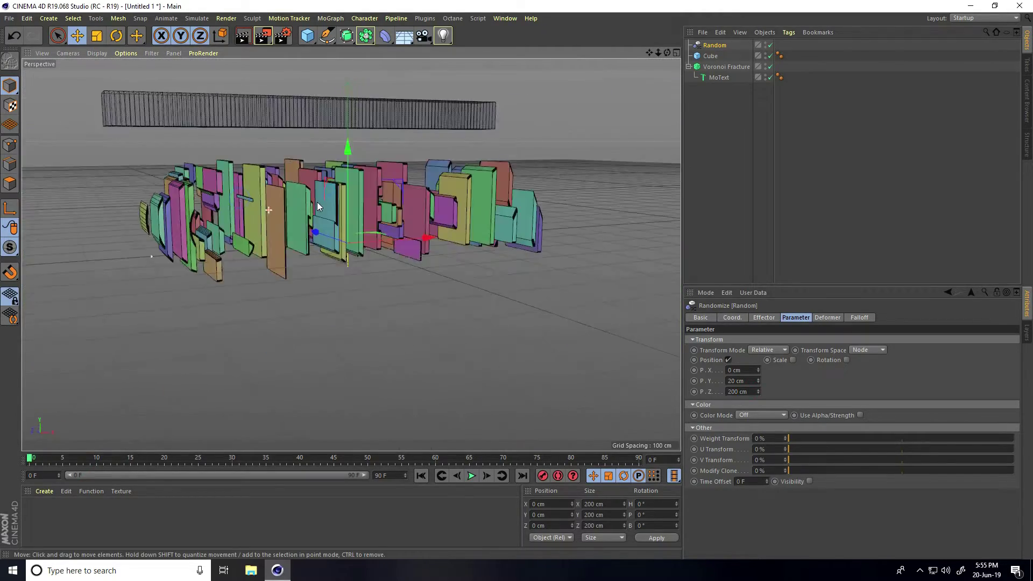
mouse_move(317, 201)
alt+mouse_down()
mouse_move(424, 189)
mouse_move(253, 205)
mouse_move(370, 178)
alt+mouse_up()
Enable Uniform Scale on the effector with a value of -0.5.
scroll(369, 178, up, 3)
scroll(392, 190, up, 2)
scroll(392, 189, up, 2)
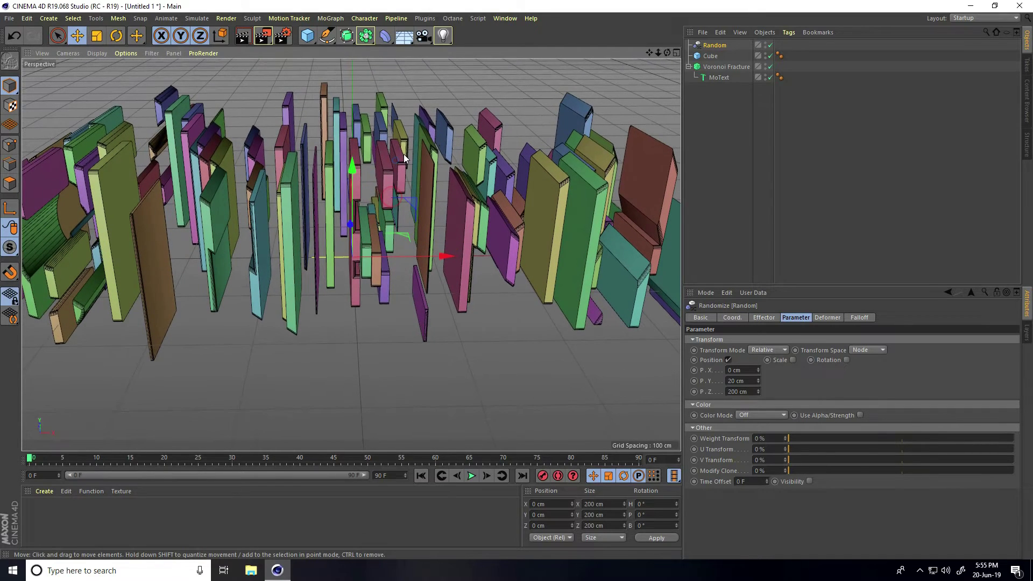
click(793, 360)
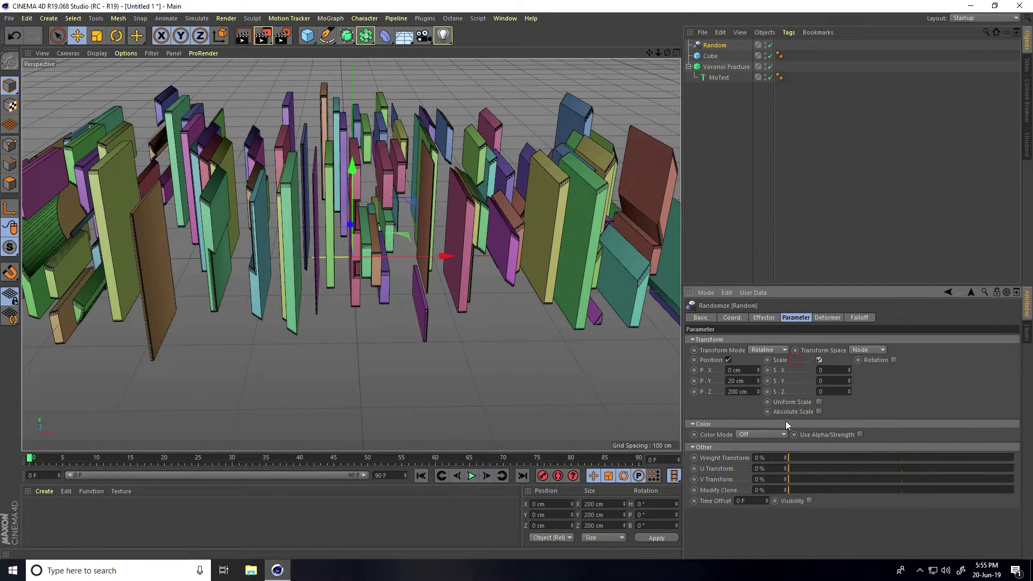
click(819, 402)
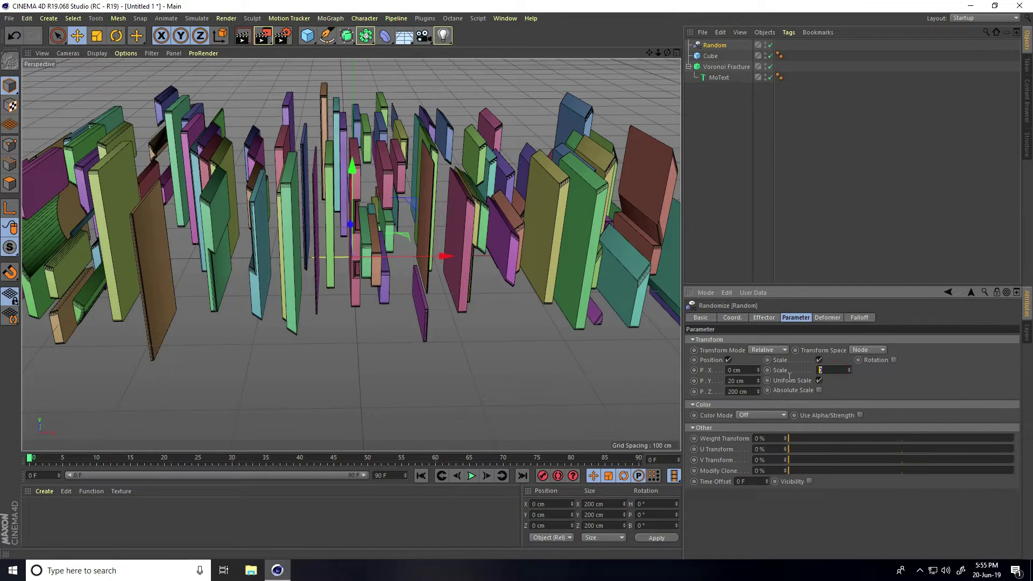
text(0.5)
key(Return)
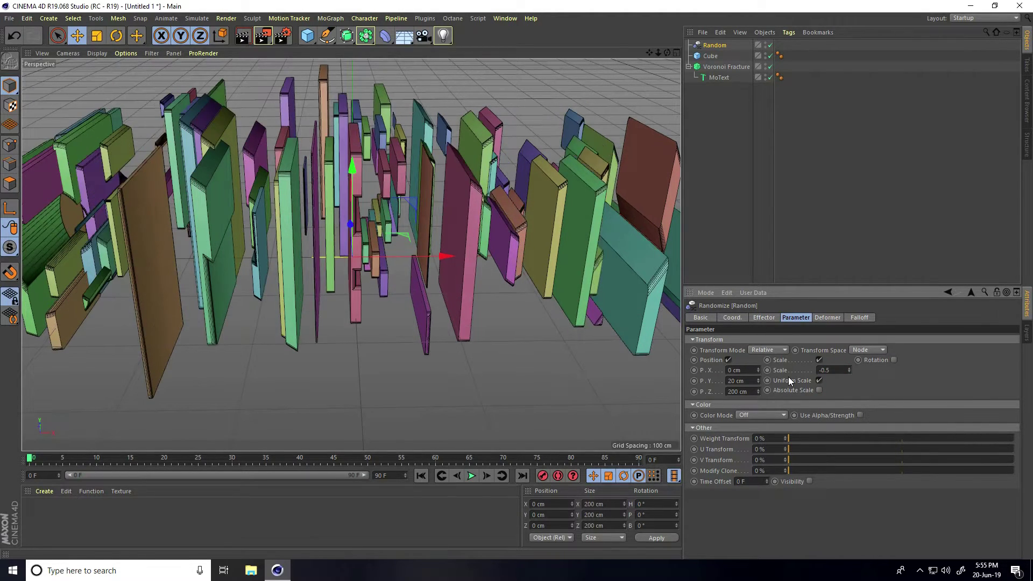
mouse_move(489, 305)
alt+mouse_down()
mouse_move(338, 200)
mouse_move(464, 195)
mouse_move(330, 196)
mouse_move(370, 174)
mouse_move(399, 241)
mouse_move(392, 231)
alt+mouse_up()
Set the scene's end frame to 200.
click(766, 318)
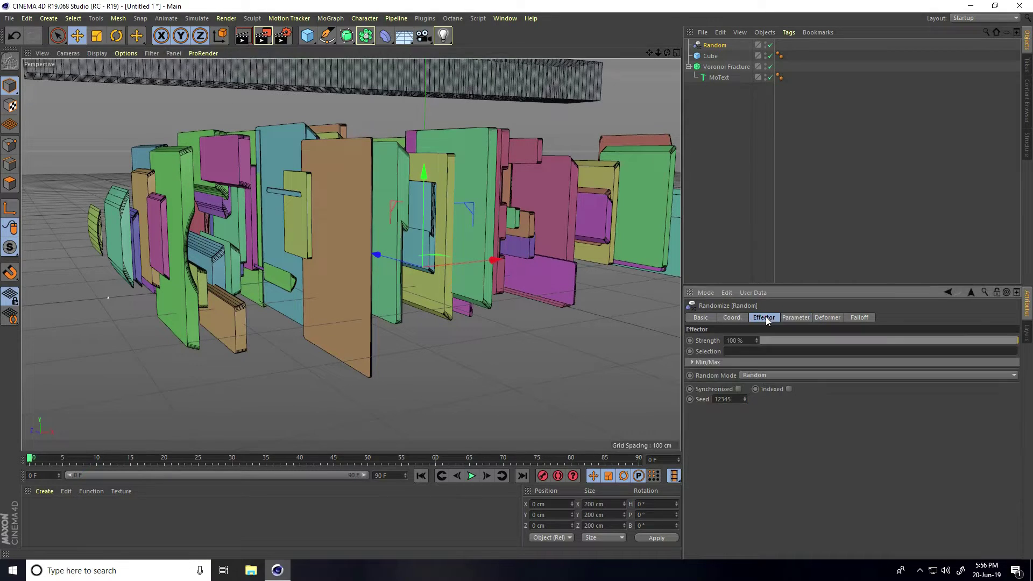
double_click(395, 476)
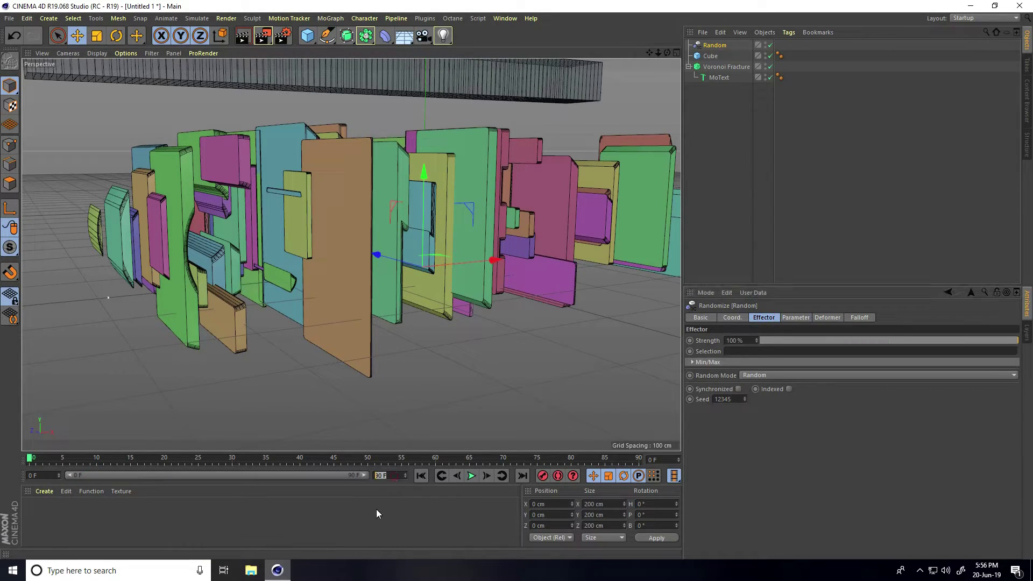
text(200)
key(Return)
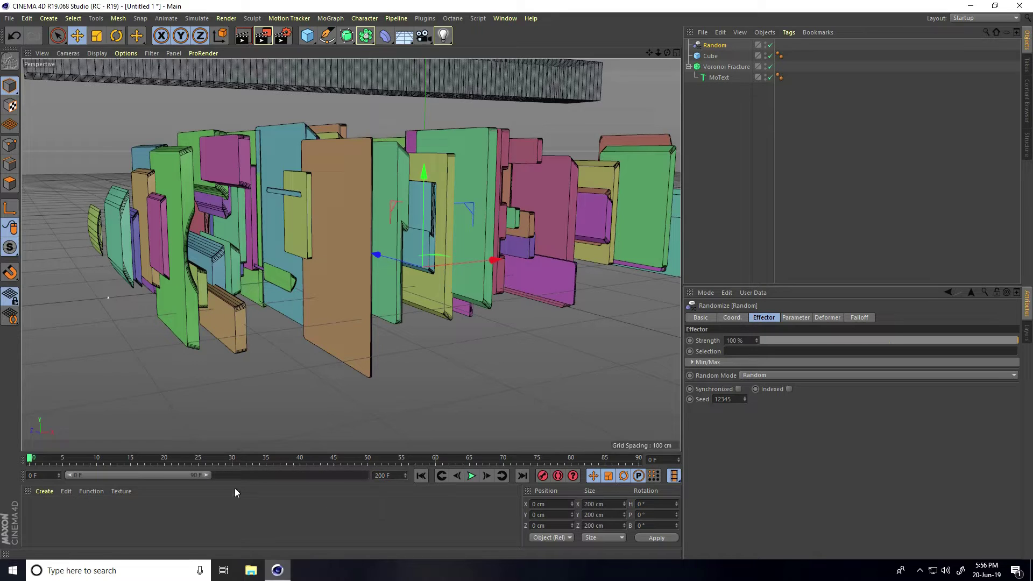
drag(209, 475, 372, 477)
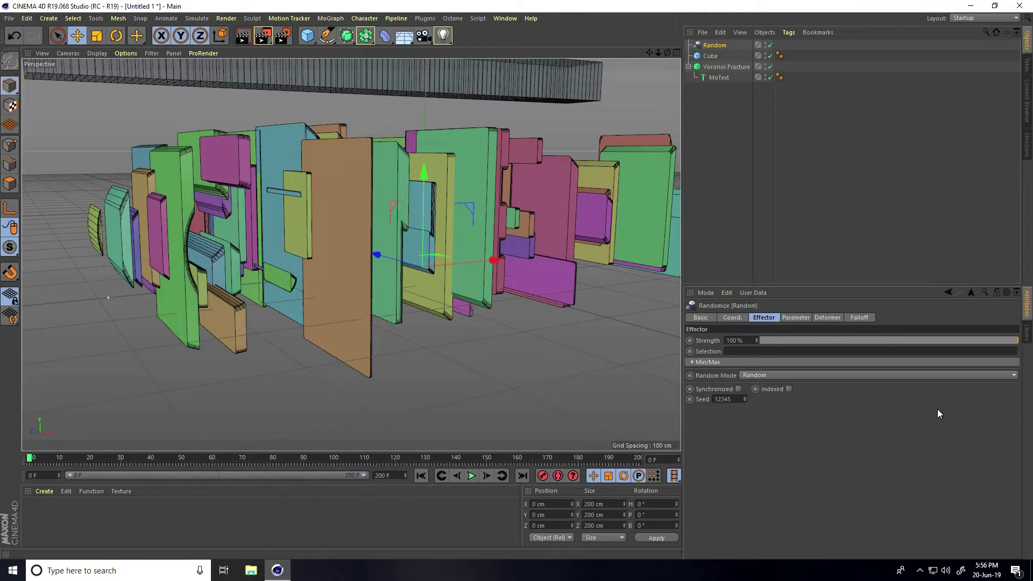
Keyframe effector Strength at 100% on frame 0 and 0% on frame 150.
mouse_move(1005, 343)
mouse_down()
mouse_move(746, 338)
mouse_move(1018, 341)
mouse_up()
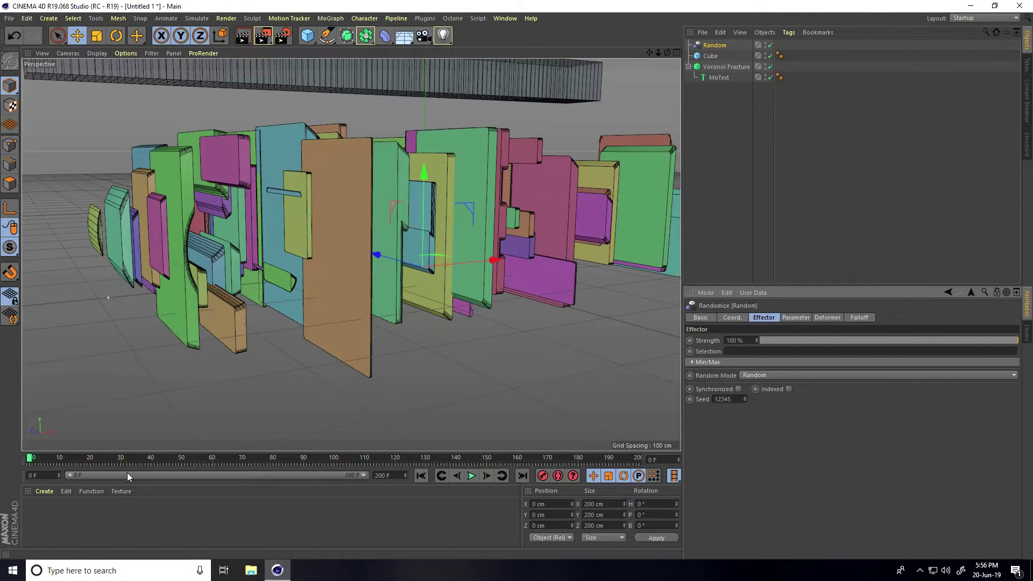
click(690, 341)
drag(32, 461, 343, 474)
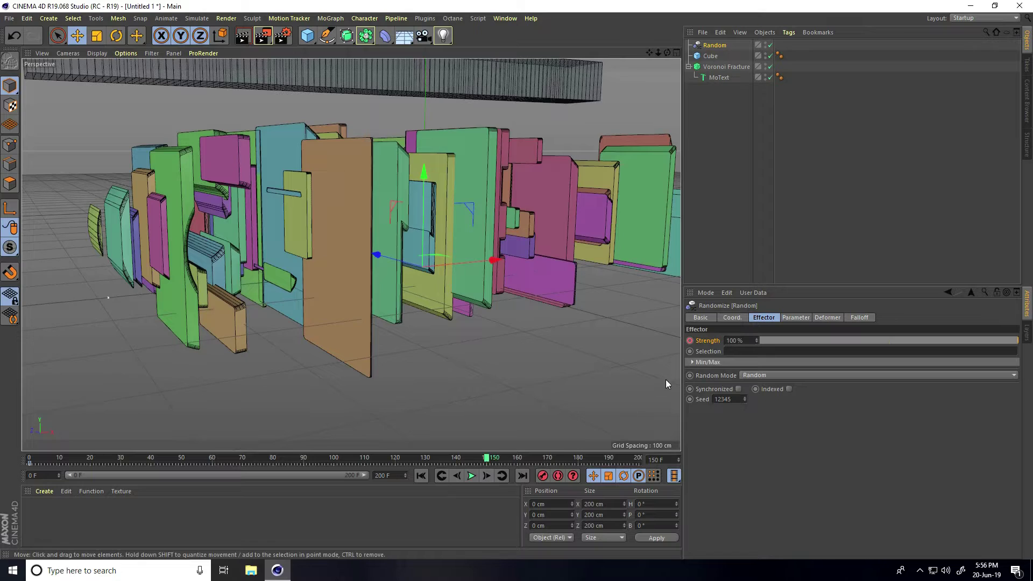
drag(896, 337, 699, 346)
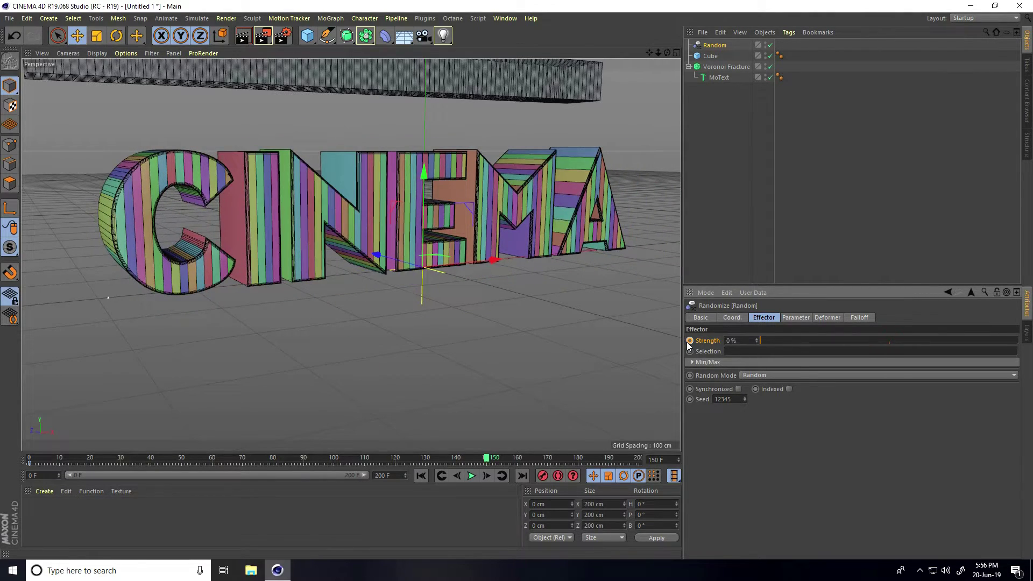
click(689, 340)
Rewind and play the animation to preview the strips reassembling.
mouse_move(473, 312)
alt+mouse_down()
mouse_move(502, 257)
mouse_move(408, 272)
alt+mouse_up()
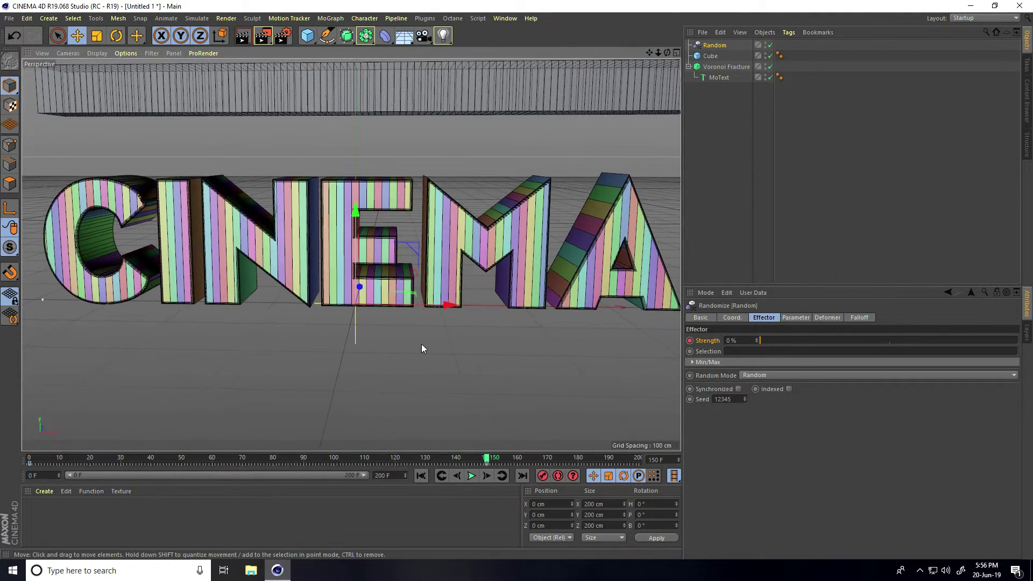
click(422, 476)
click(471, 476)
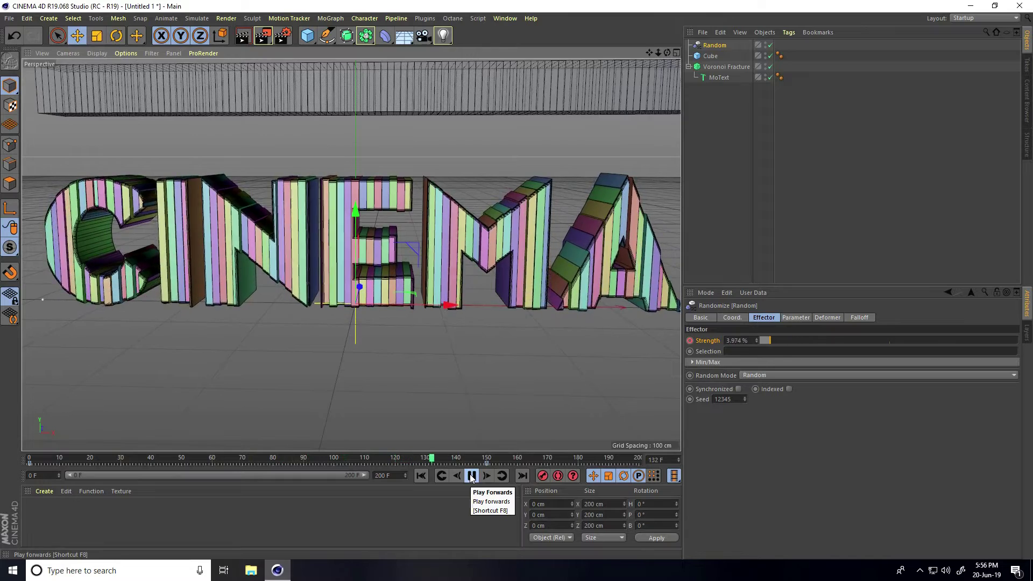
click(471, 476)
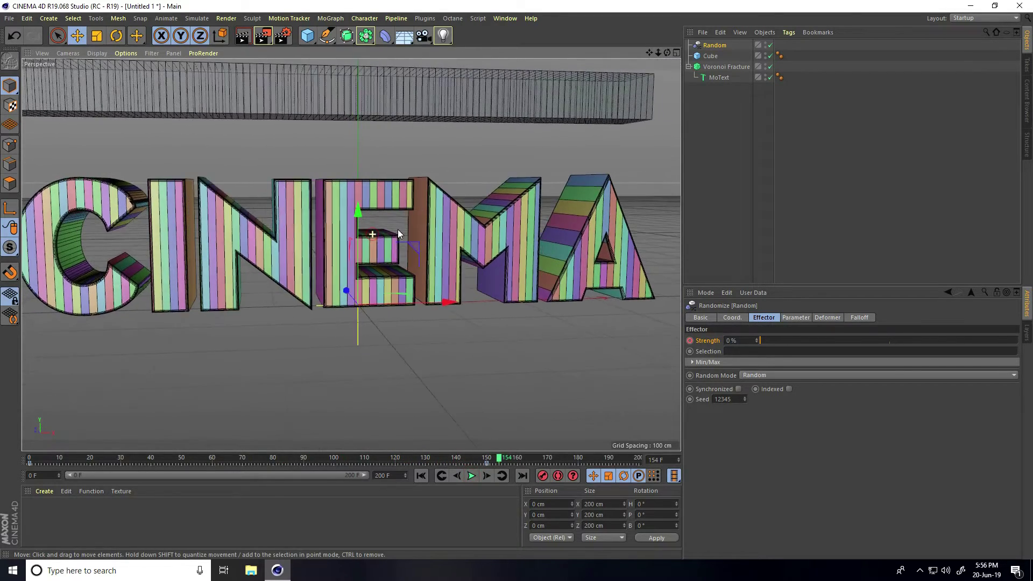
click(421, 476)
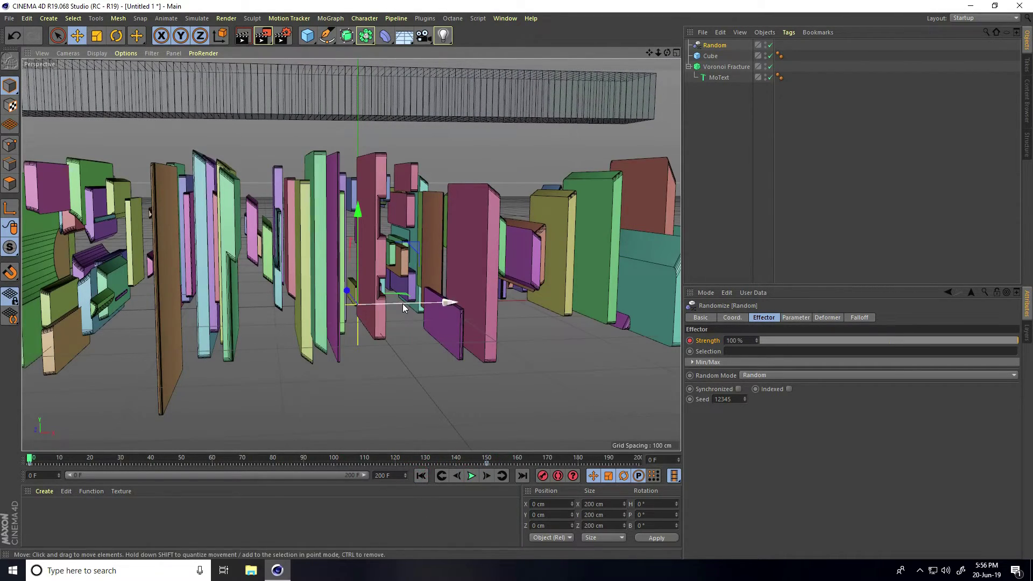
click(472, 476)
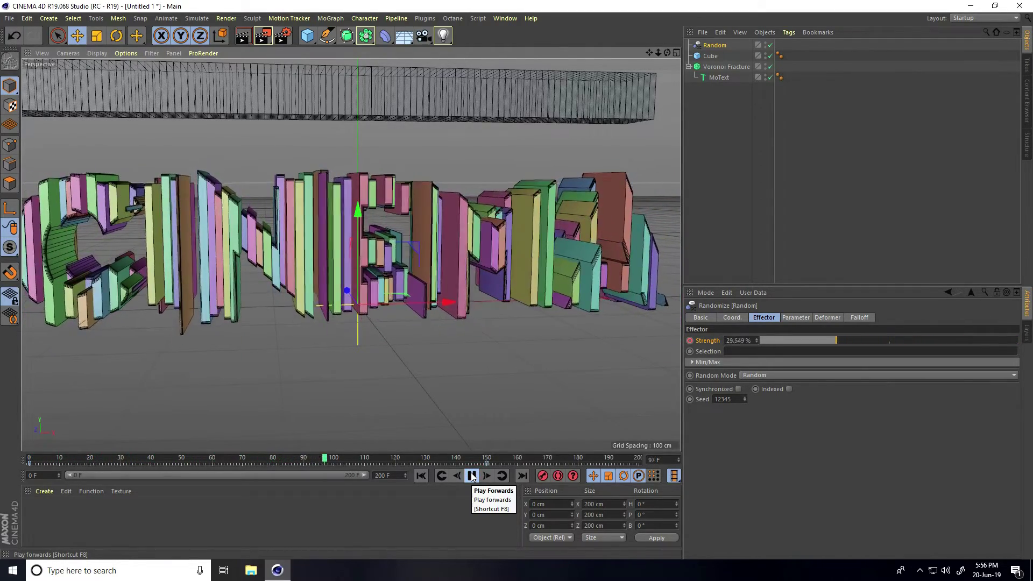
Stop playback and add a new Camera to the scene.
click(472, 476)
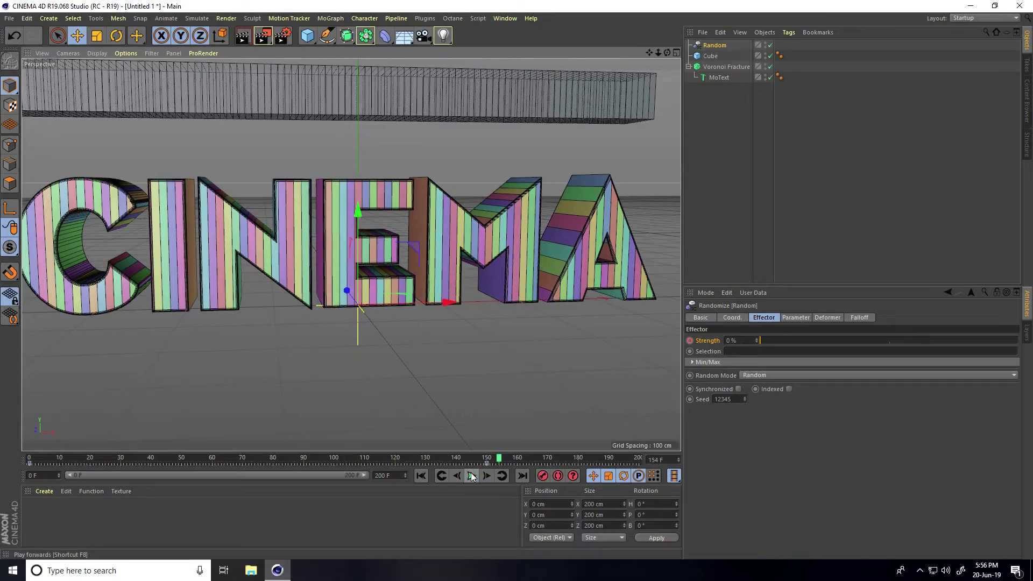
mouse_move(296, 257)
alt+mouse_down()
mouse_move(396, 250)
mouse_move(319, 244)
mouse_move(440, 255)
mouse_move(333, 263)
mouse_move(453, 250)
alt+mouse_up()
click(410, 39)
click(470, 45)
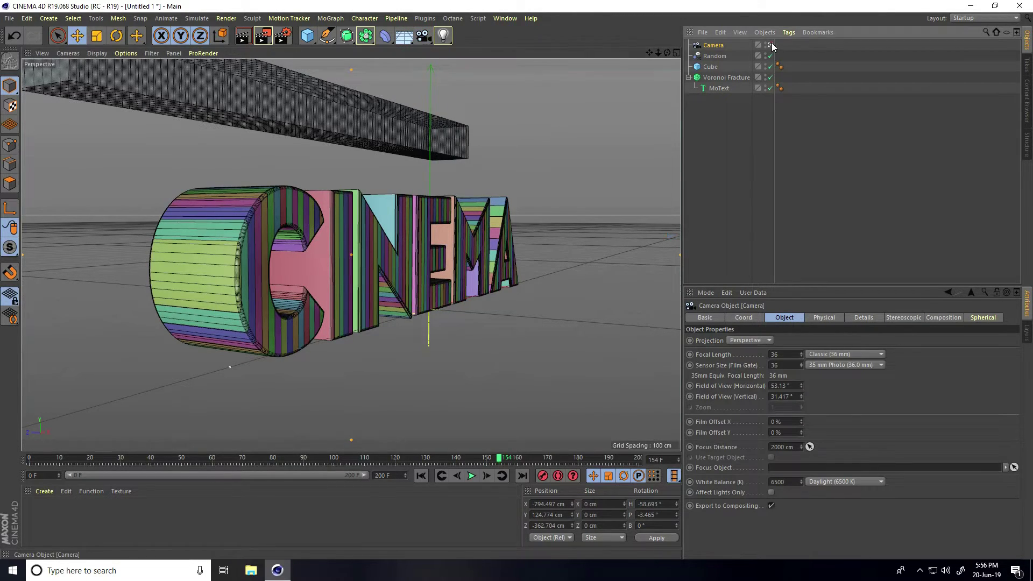
mouse_move(275, 232)
alt+mouse_down()
mouse_move(348, 236)
mouse_move(269, 224)
mouse_move(282, 222)
alt+mouse_up()
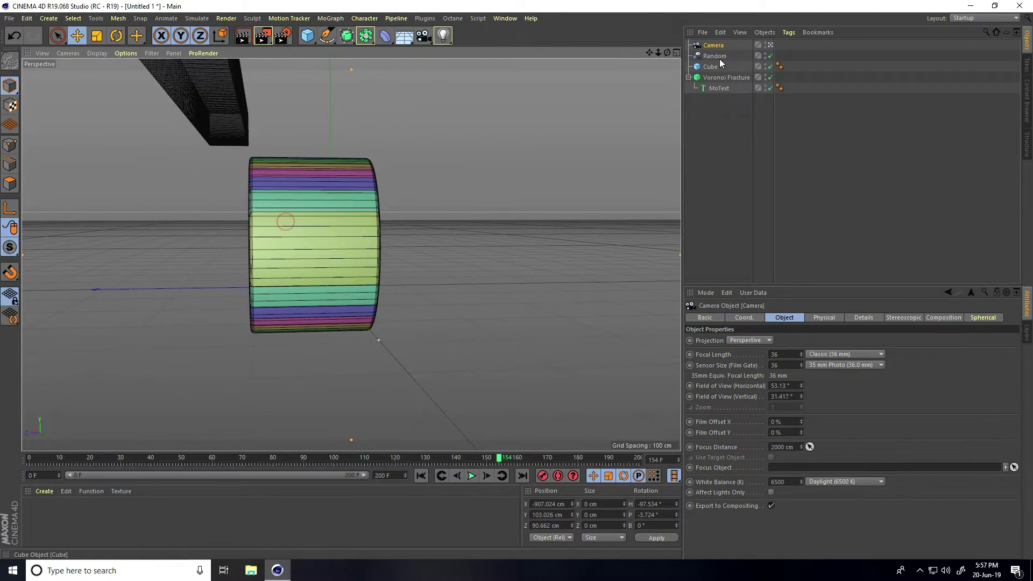
click(769, 45)
mouse_move(221, 327)
alt+mouse_down()
mouse_move(150, 353)
mouse_move(296, 338)
alt+mouse_up()
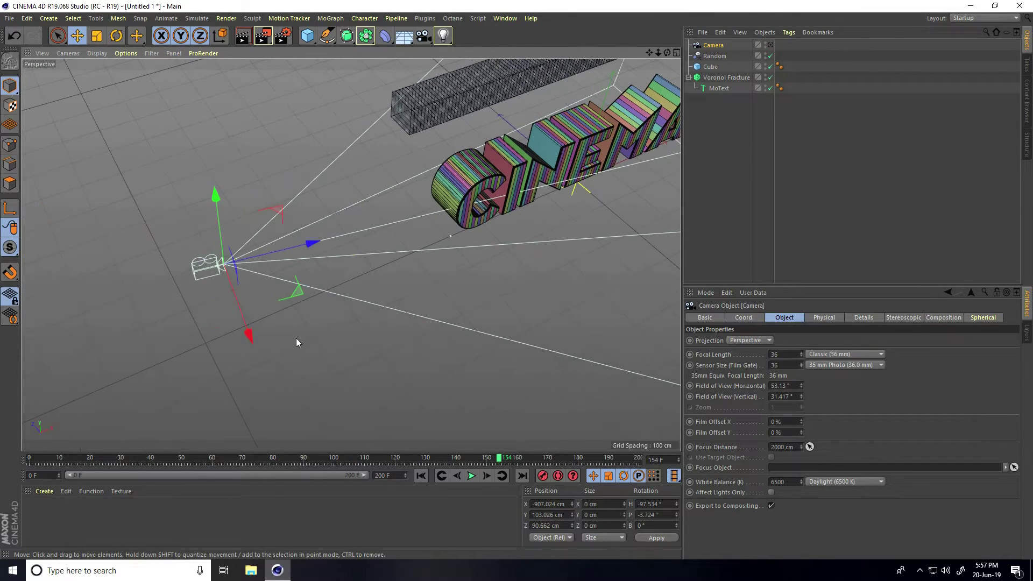
Set camera rotation H -90° and P 0°, move it along Z, and view through it.
click(650, 504)
text(-90)
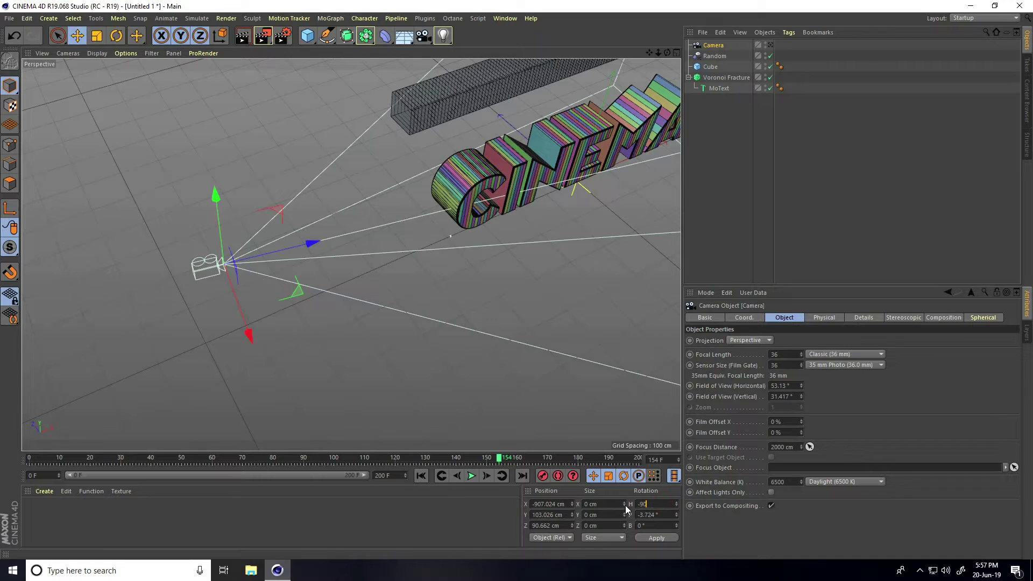
key(Return)
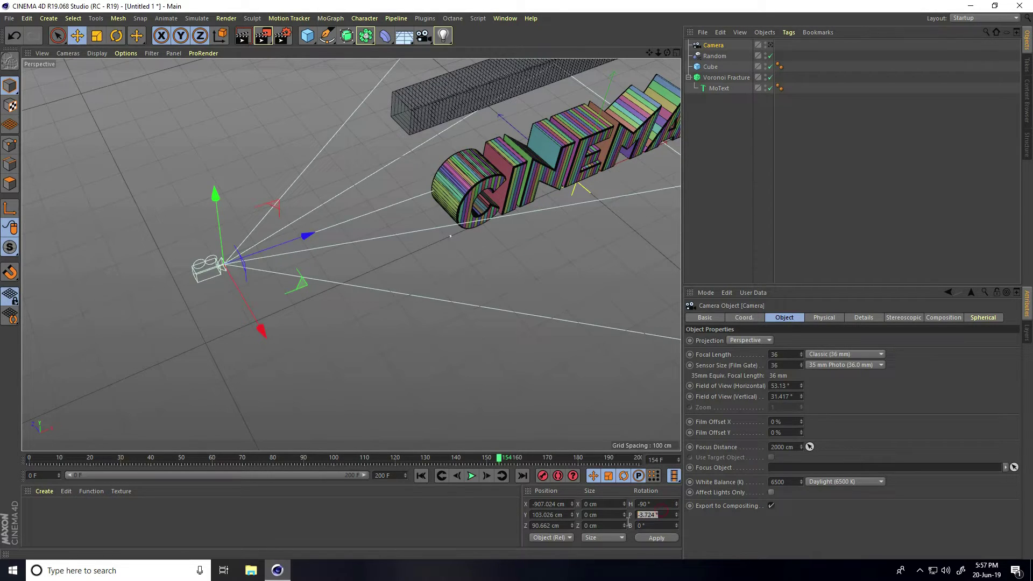
text(0)
key(Return)
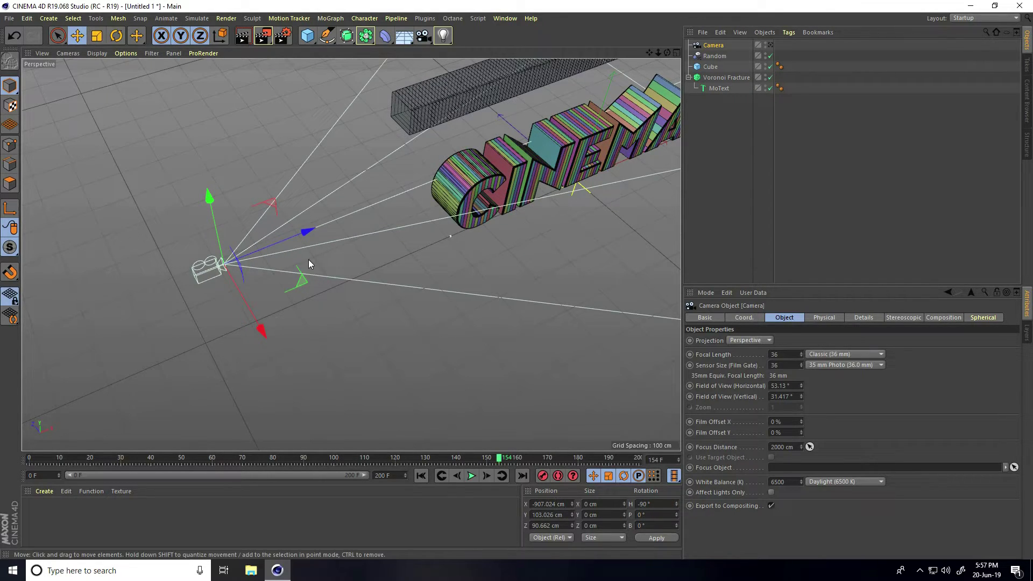
click(770, 45)
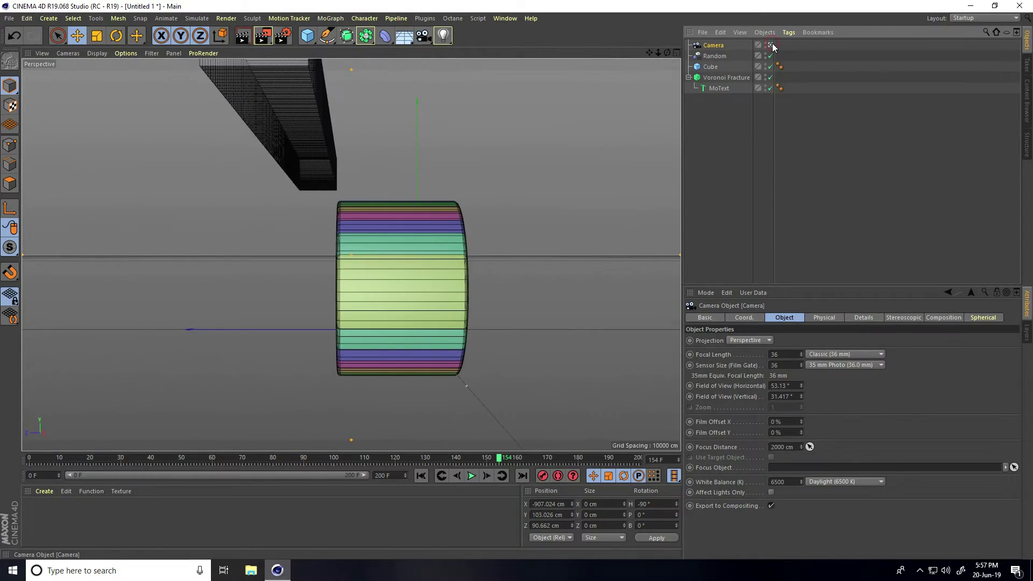
click(770, 45)
drag(255, 305, 291, 347)
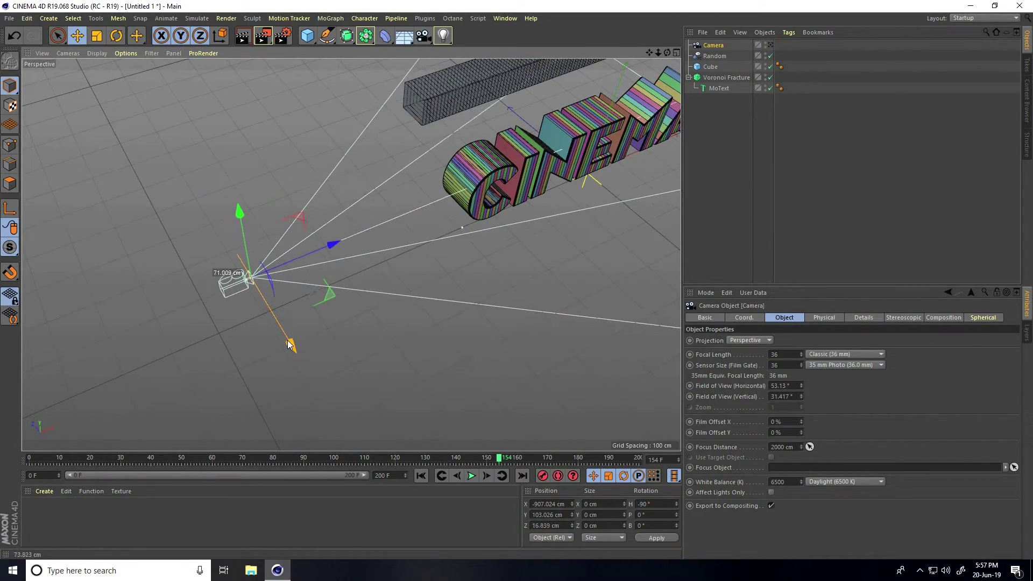
click(771, 46)
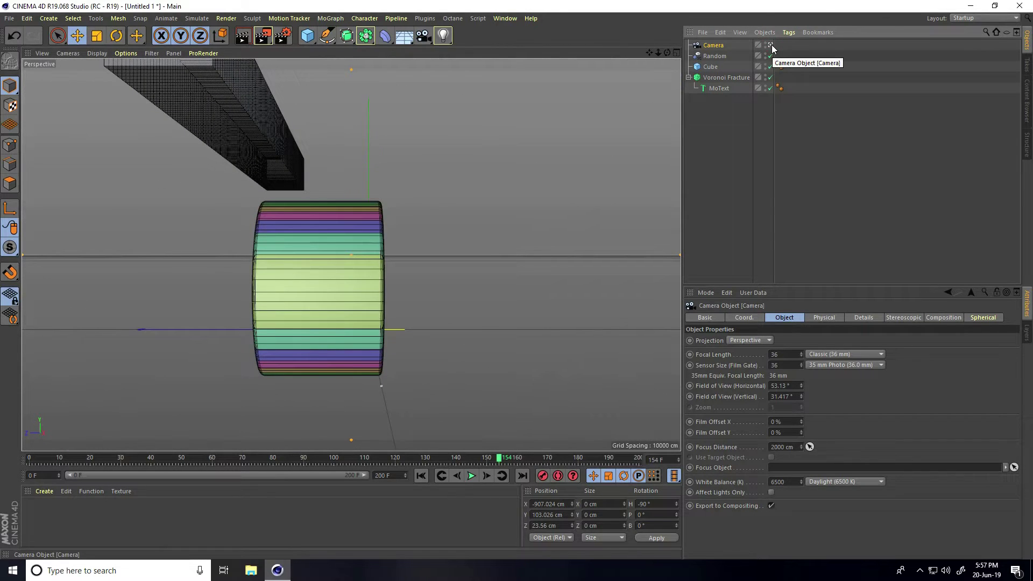
Go to frame 100, leave the camera view, and frame the camera from outside.
click(422, 476)
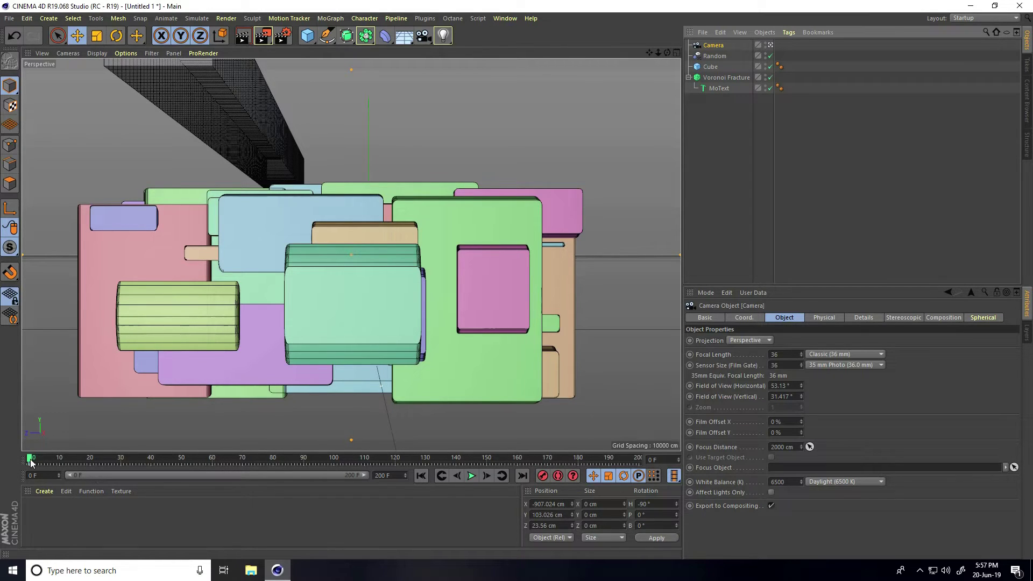
mouse_move(31, 462)
mouse_down()
mouse_move(370, 460)
mouse_move(334, 461)
mouse_up()
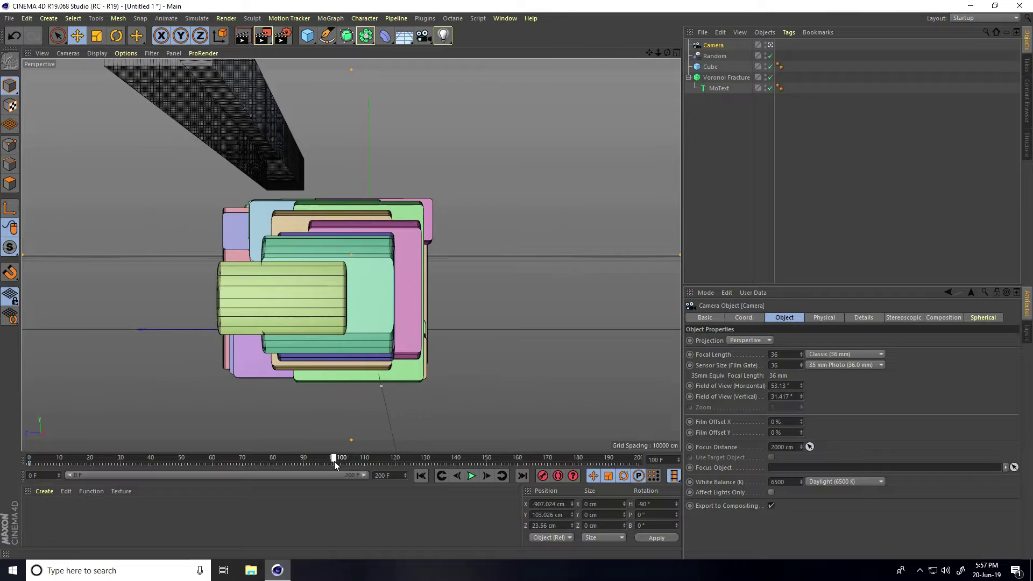
click(770, 45)
mouse_move(672, 99)
alt+mouse_down()
mouse_move(296, 295)
mouse_move(579, 321)
alt+mouse_up()
scroll(377, 261, down, 3)
alt+middle_drag(579, 321, 472, 353)
Rotate the camera's heading 80° to face the CINEMA text.
key(r)
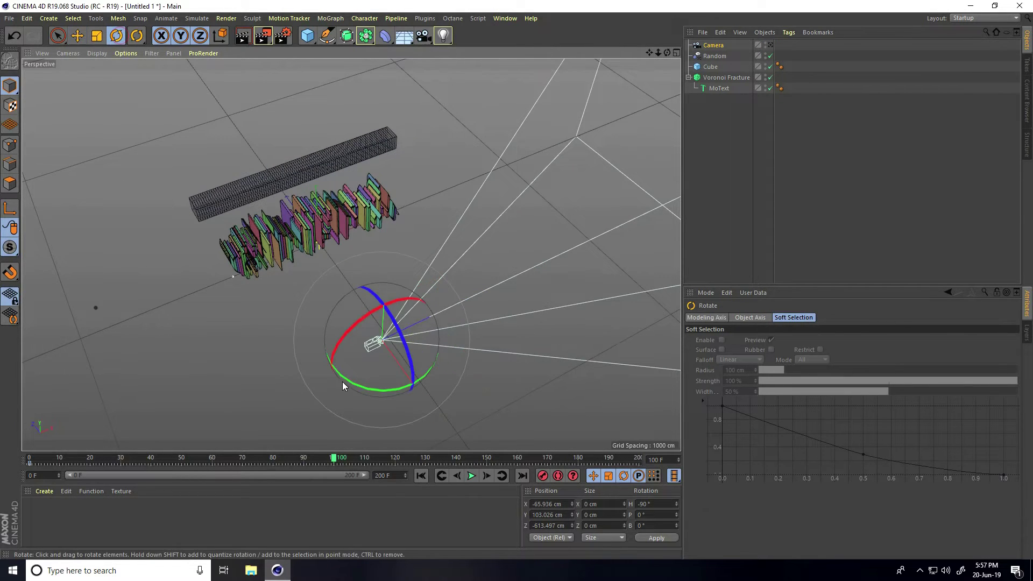
drag(347, 379, 469, 396)
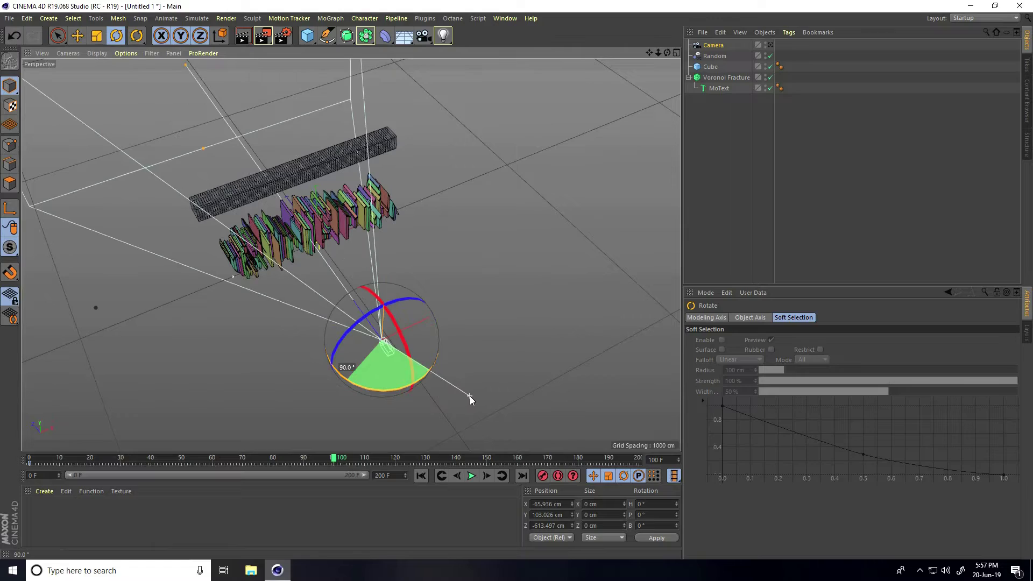
click(768, 47)
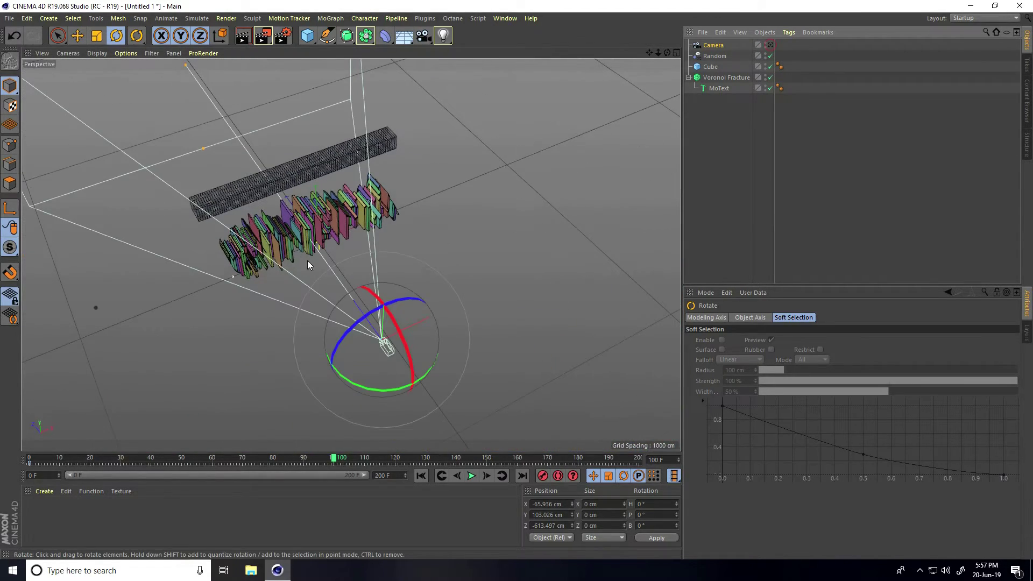
alt+drag(308, 261, 305, 321)
Slide the camera sideways and back, record its position, and view through it.
click(76, 38)
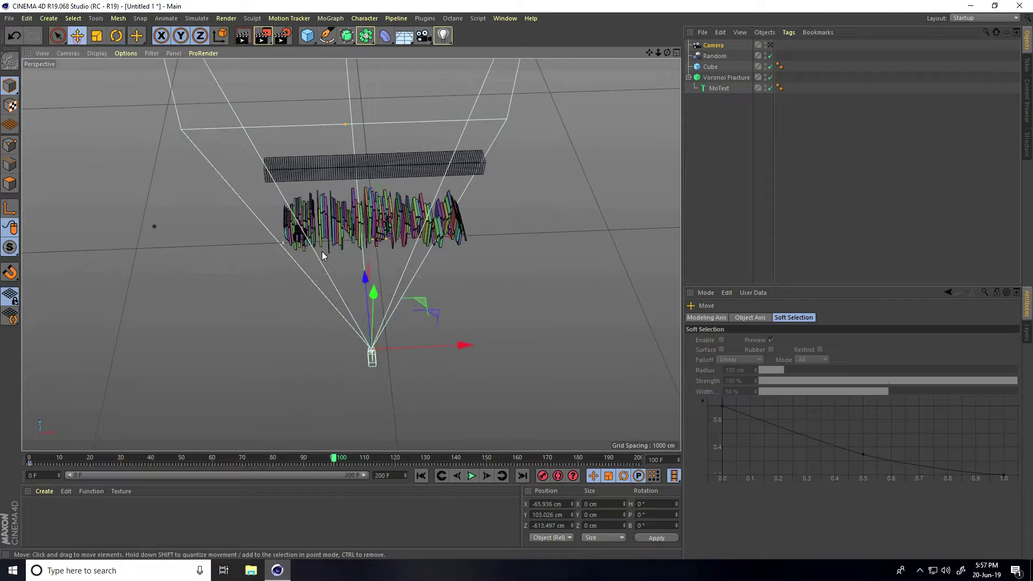
drag(455, 344, 471, 349)
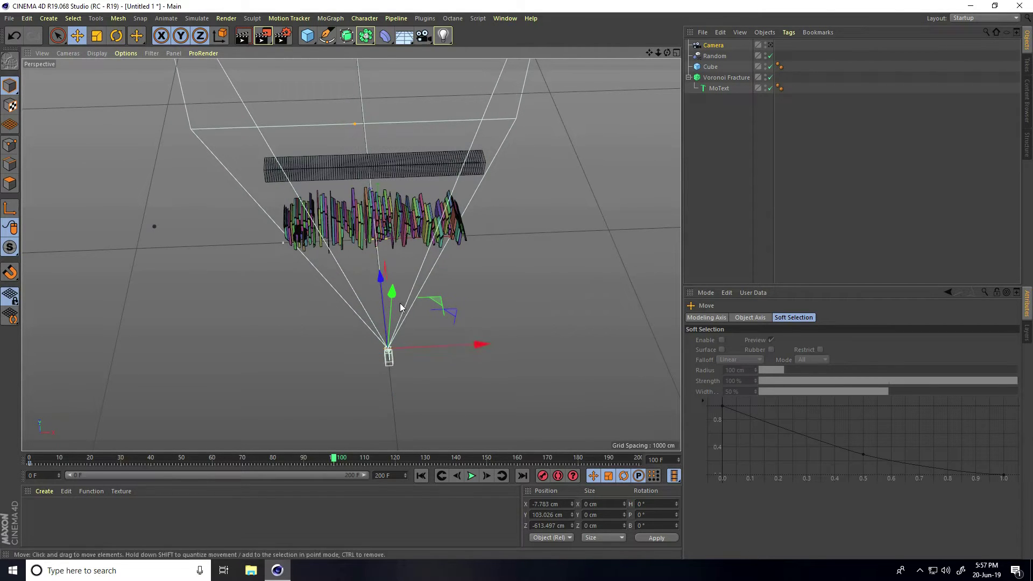
drag(379, 279, 386, 345)
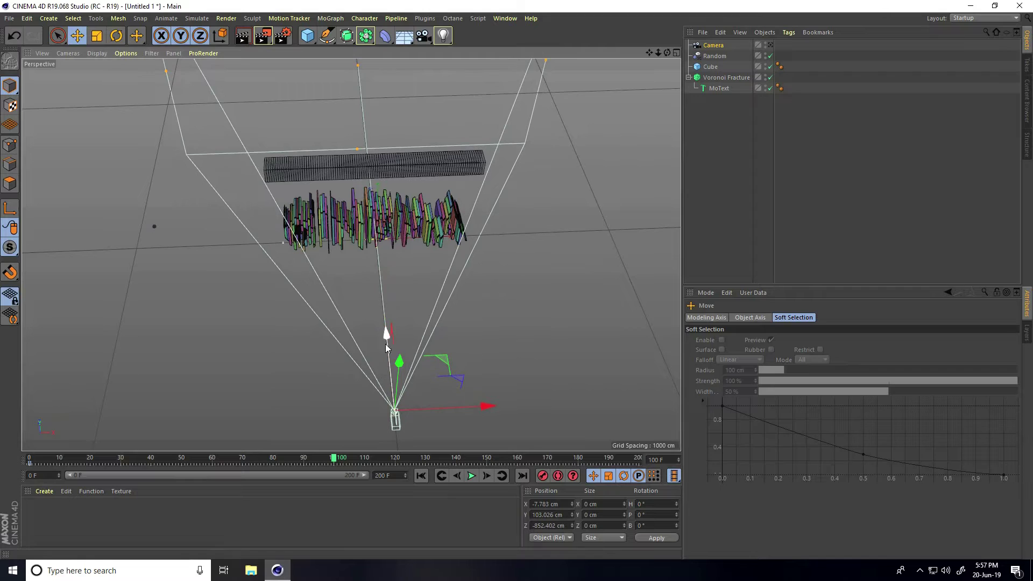
click(542, 476)
click(770, 45)
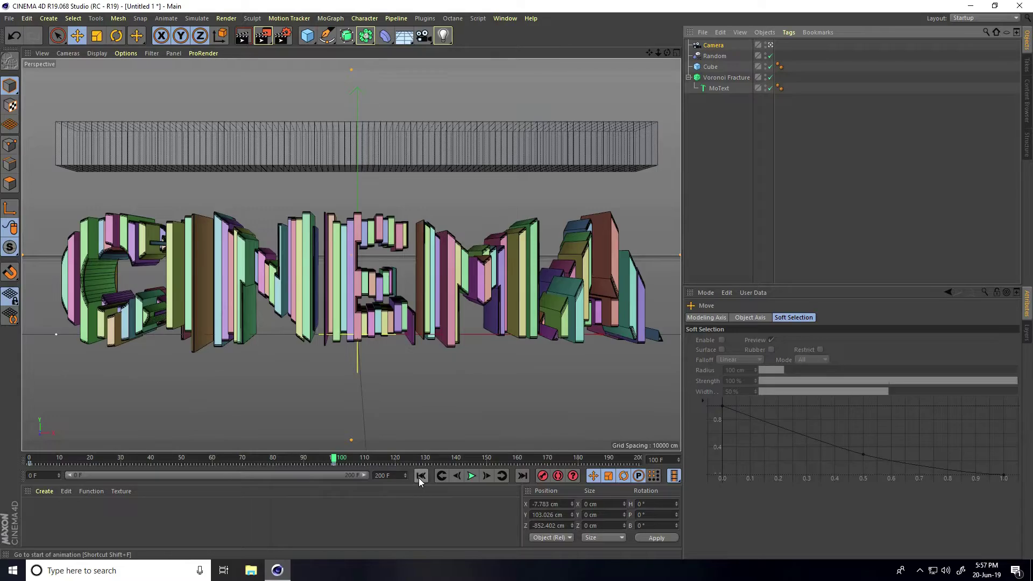
Play the animation from frame 0 and stop around frame 151.
click(420, 477)
click(471, 476)
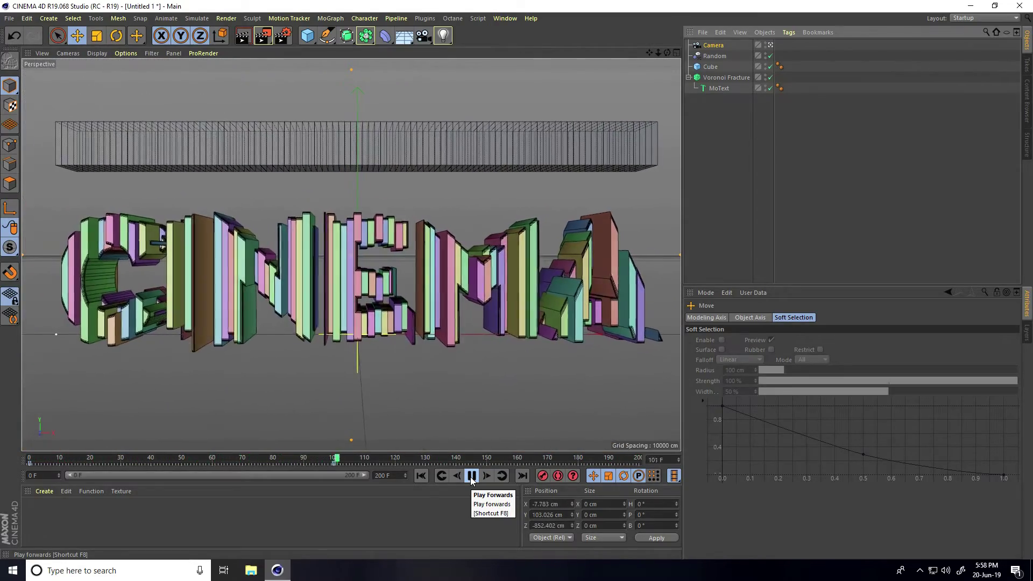
click(471, 478)
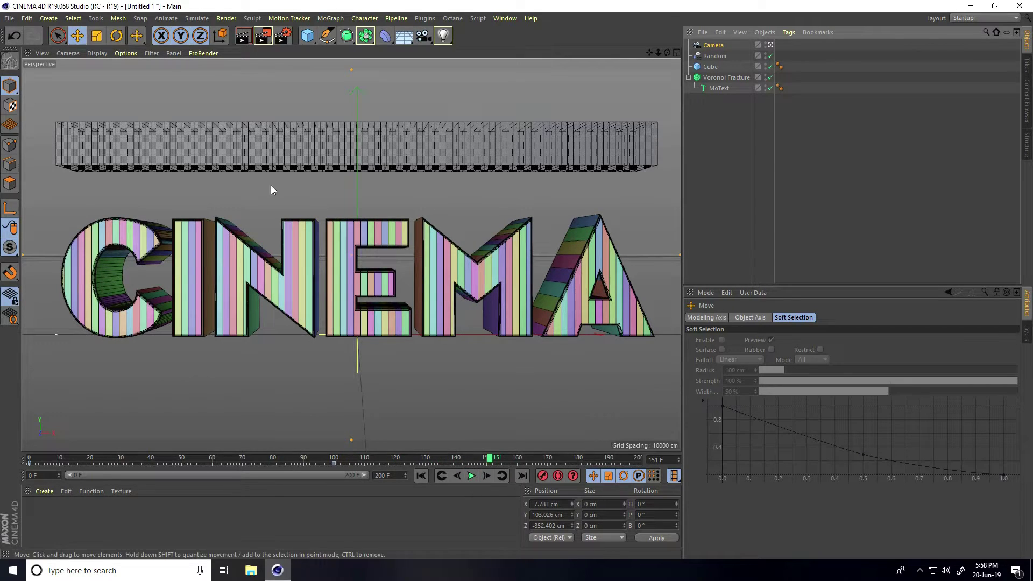
Merge the cinema-4d-studio lights file and move FLOOR & BACKGROUND down below the text.
click(9, 19)
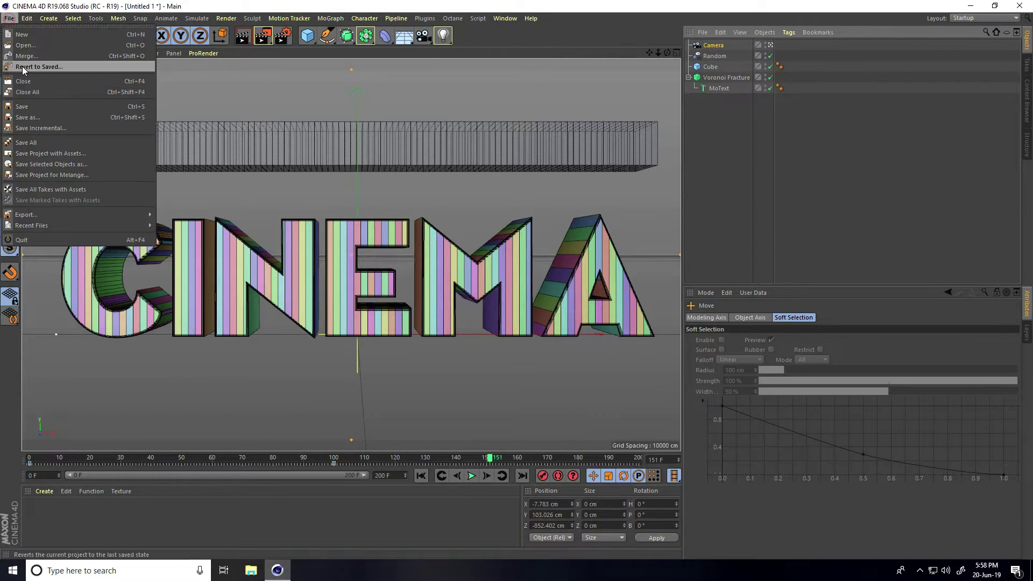
click(24, 59)
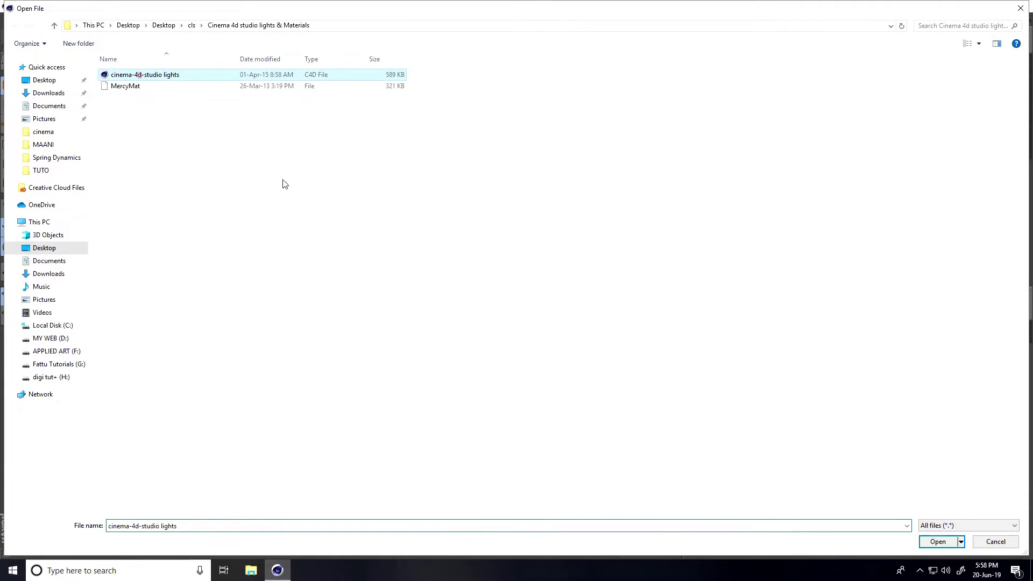
double_click(139, 74)
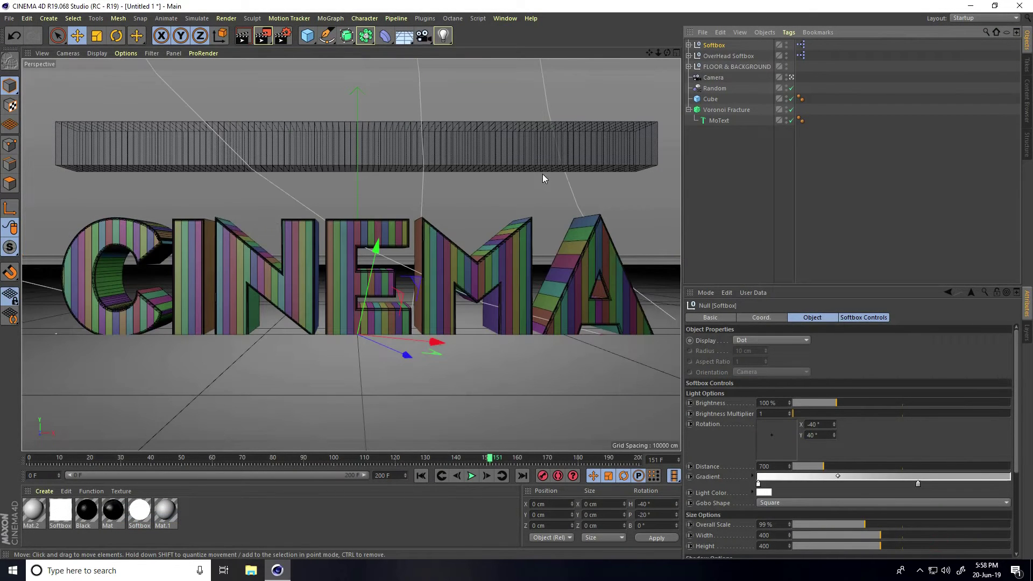
click(736, 66)
drag(337, 212, 347, 263)
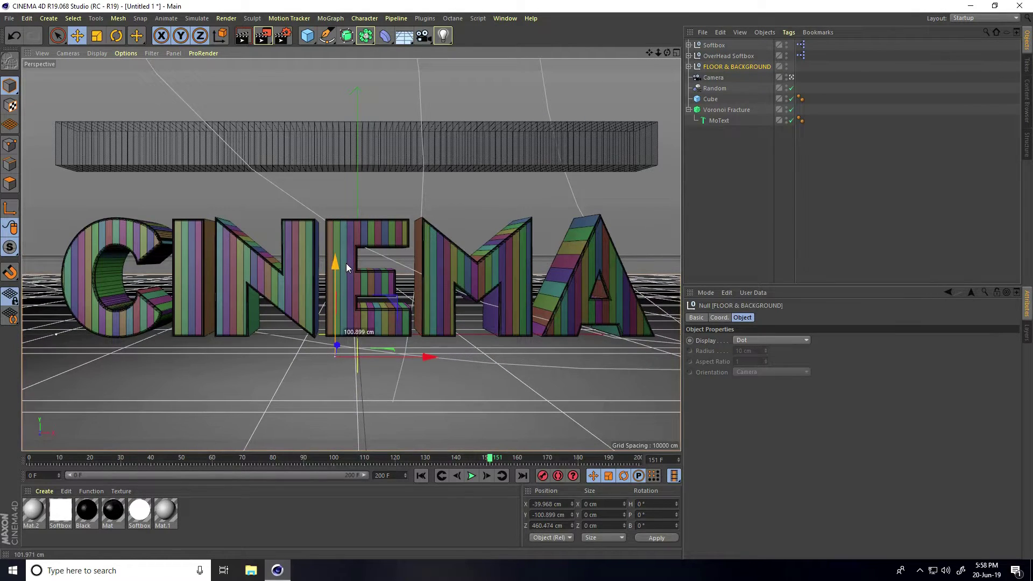
Set the floor gradient's first knot to purple (H 275°, V 100%).
click(688, 66)
click(811, 98)
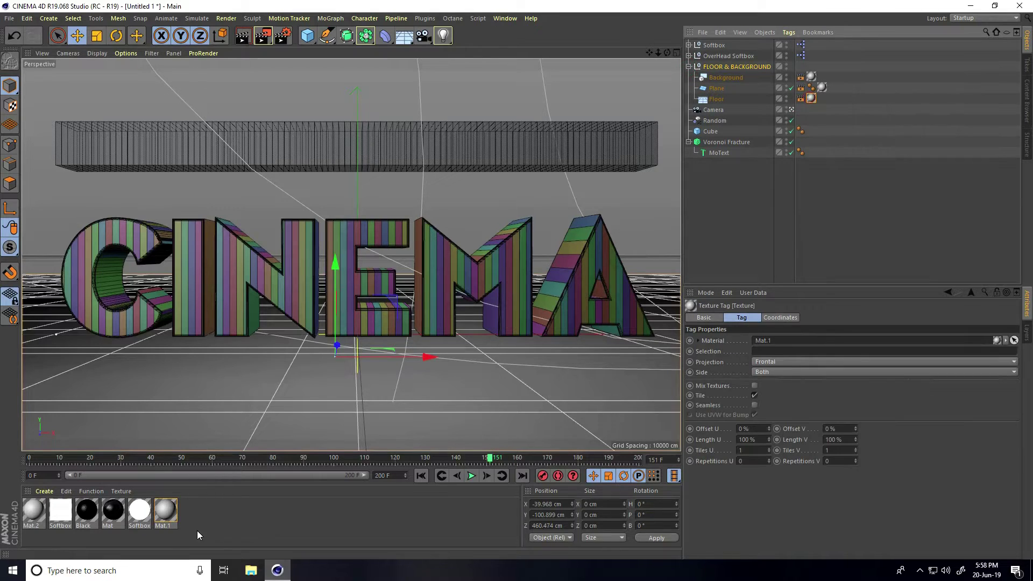
double_click(166, 510)
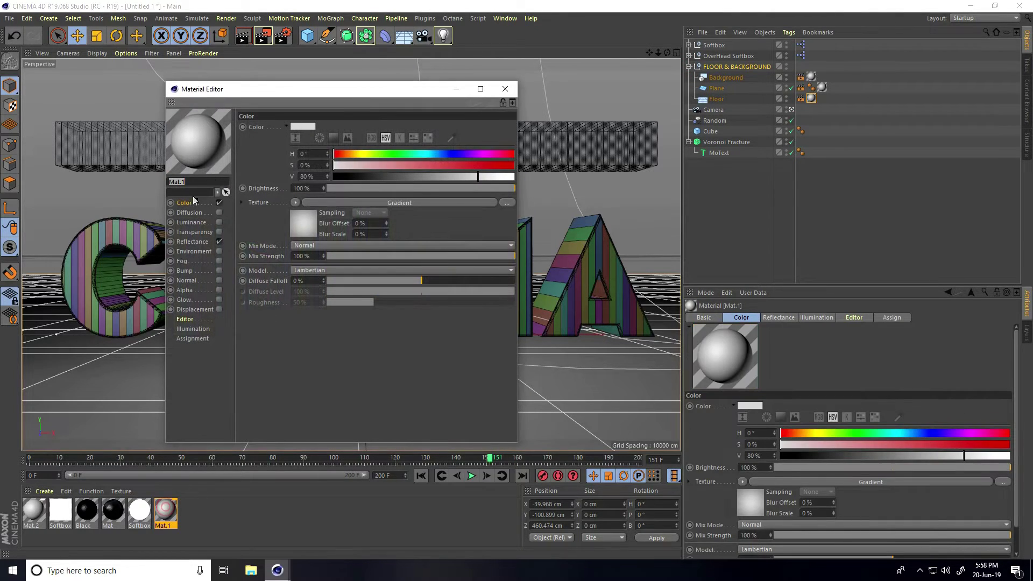
click(304, 229)
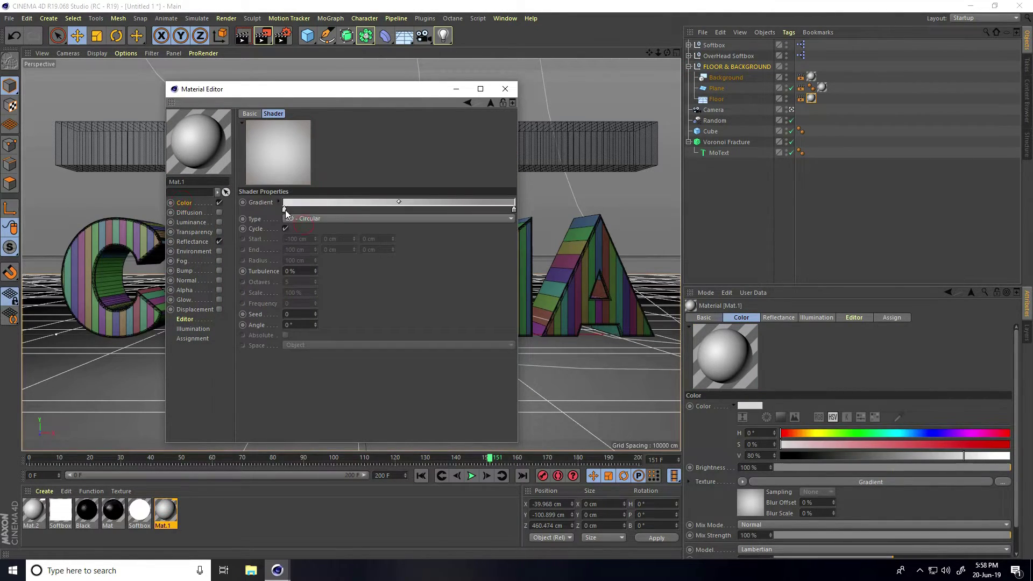
double_click(285, 210)
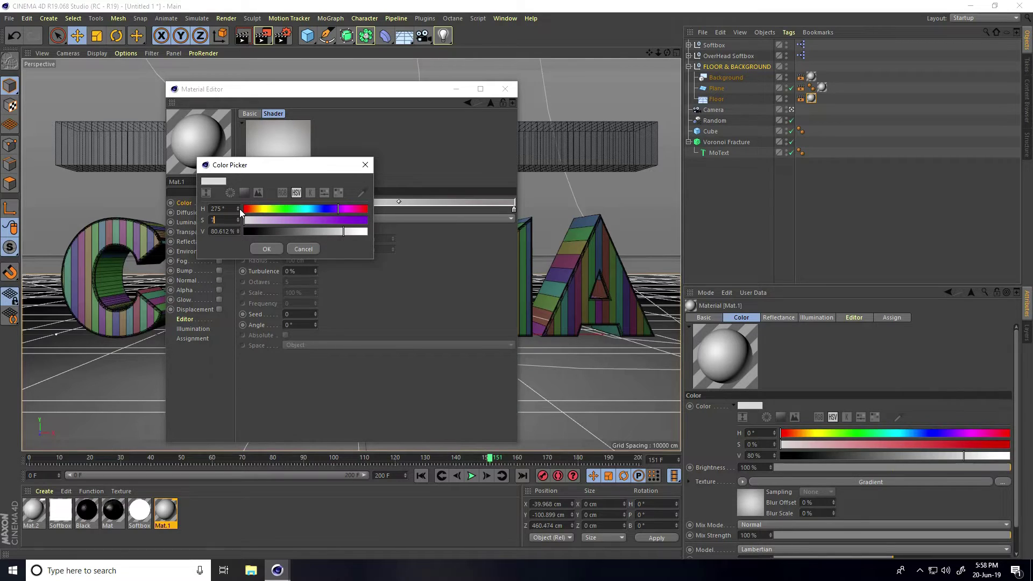
key(Tab)
text(1)
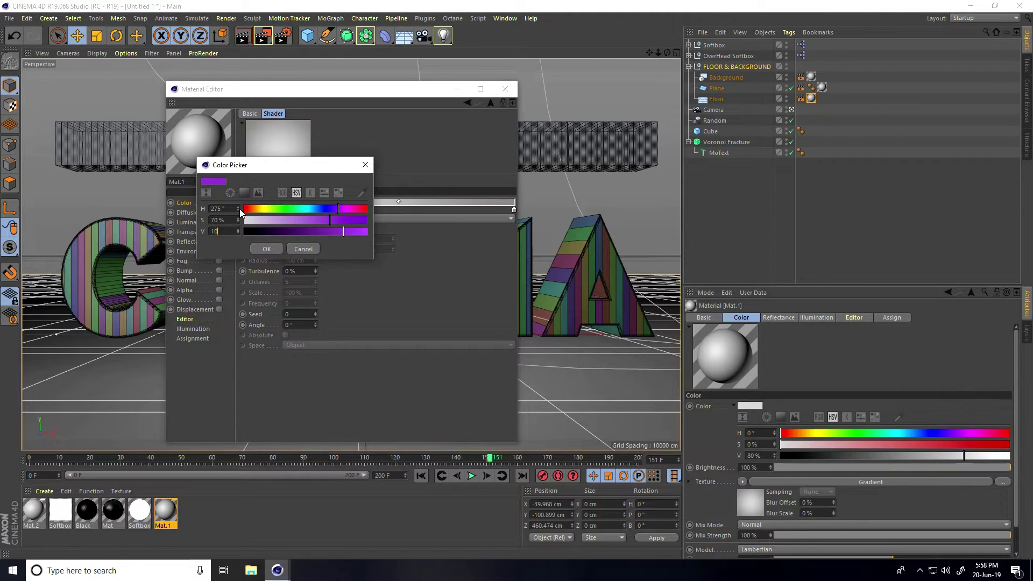
text(0)
key(Tab)
click(267, 249)
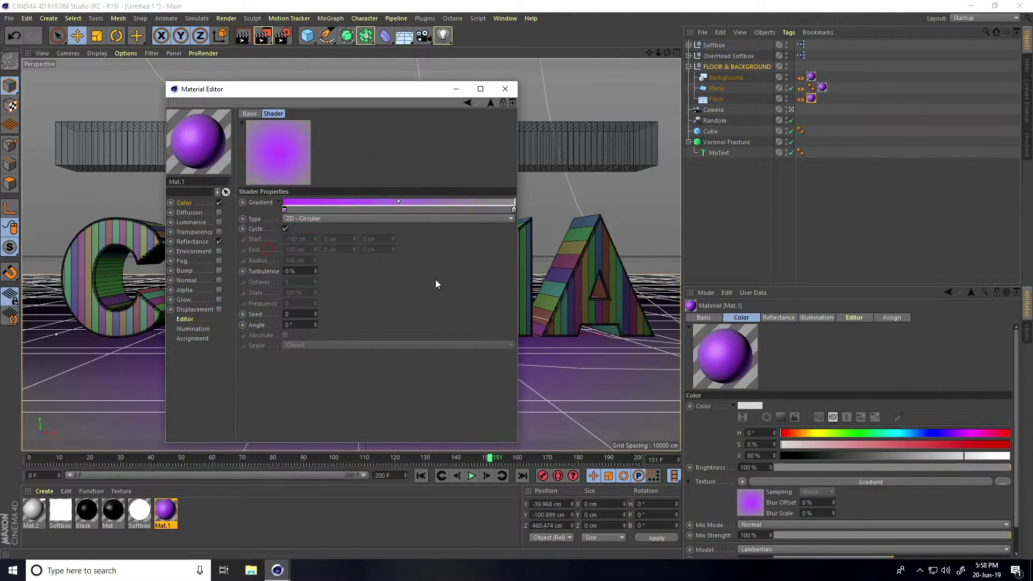
Set the gradient's other knot to deep purple at full saturation and close the editor.
double_click(514, 210)
text(275)
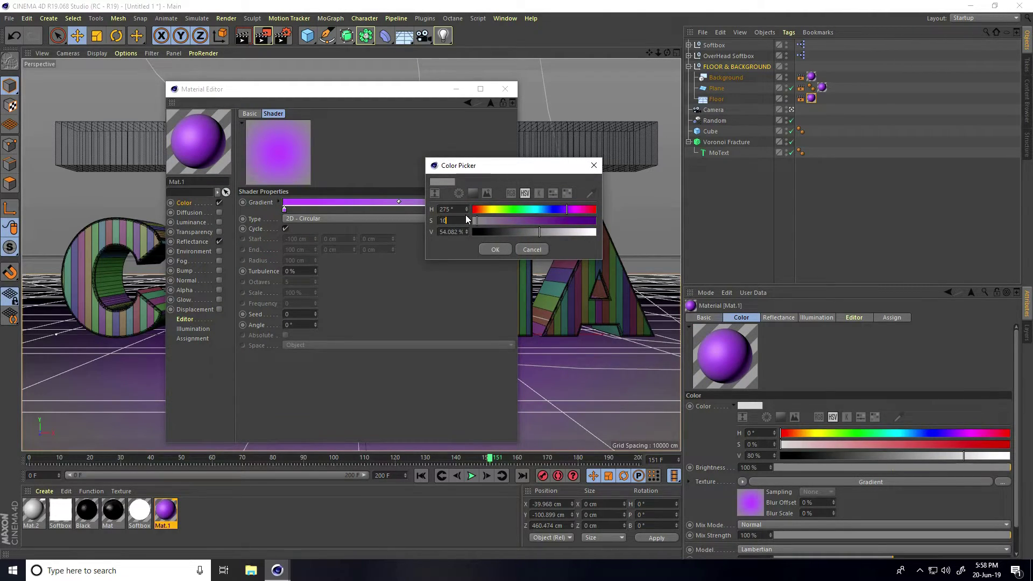
text(0)
key(Tab)
text(1)
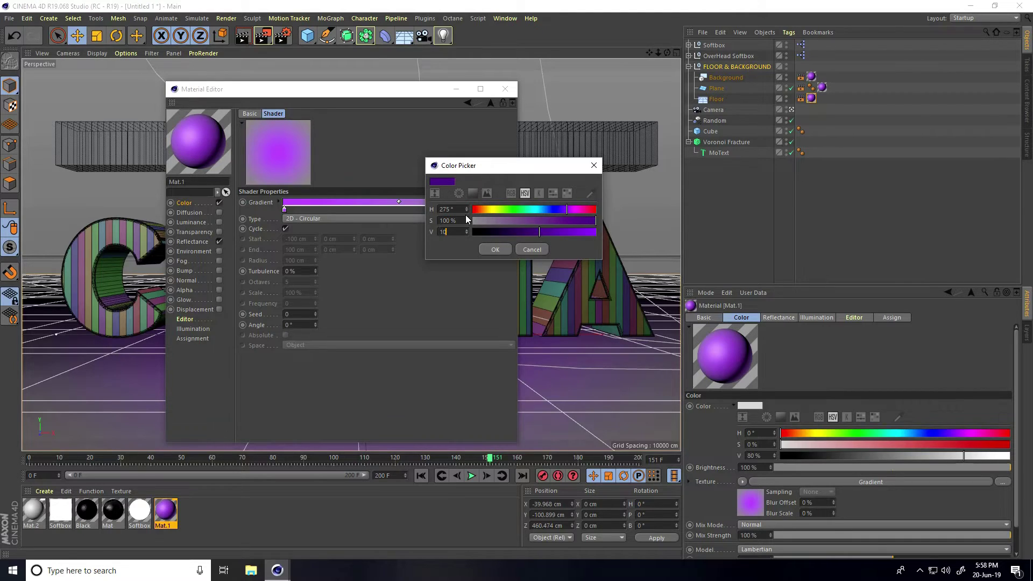
click(490, 249)
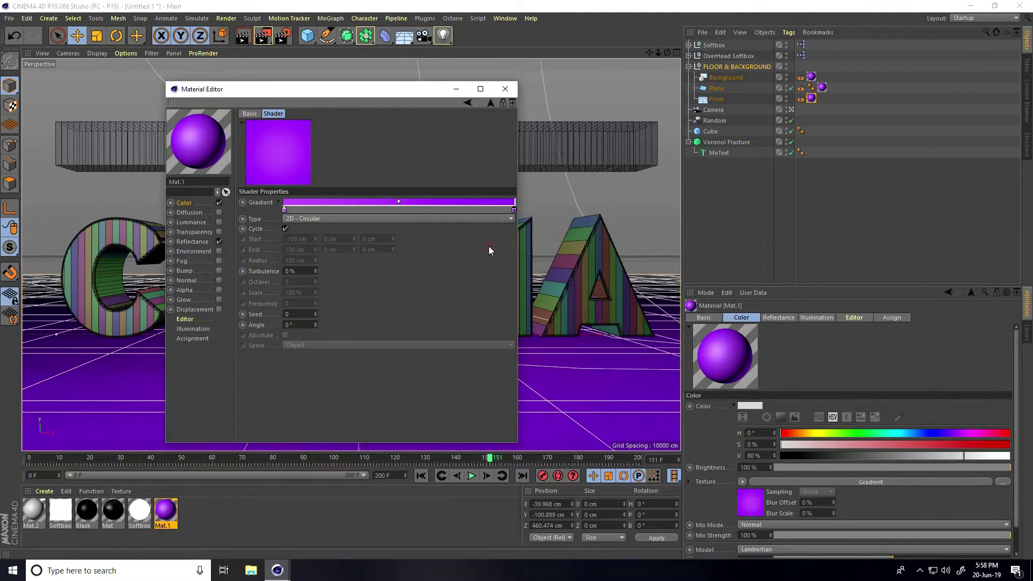
click(511, 92)
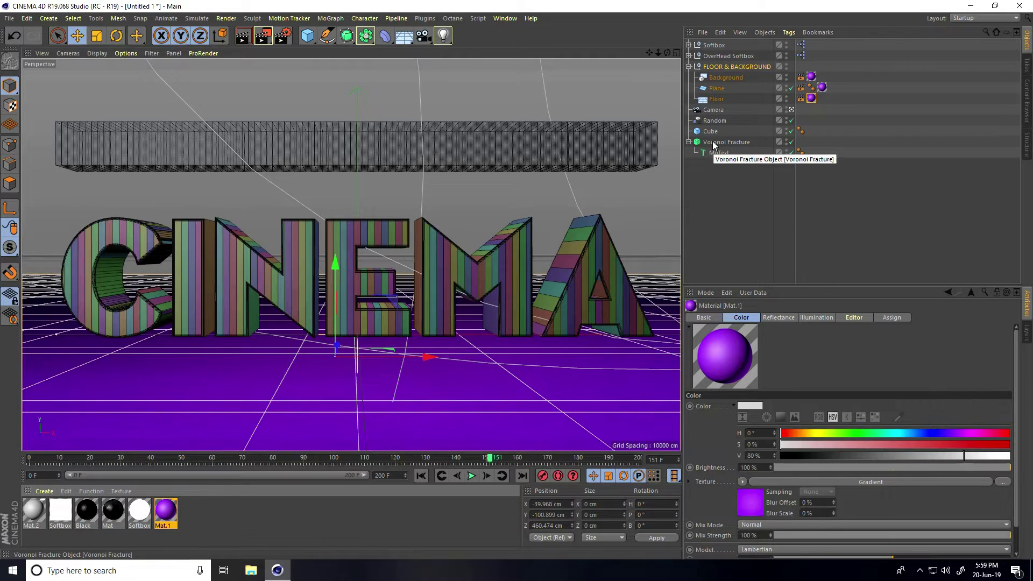
Turn off Colorize Fragments on Voronoi Fracture and enable its Inside and Outside Faces selections.
click(726, 142)
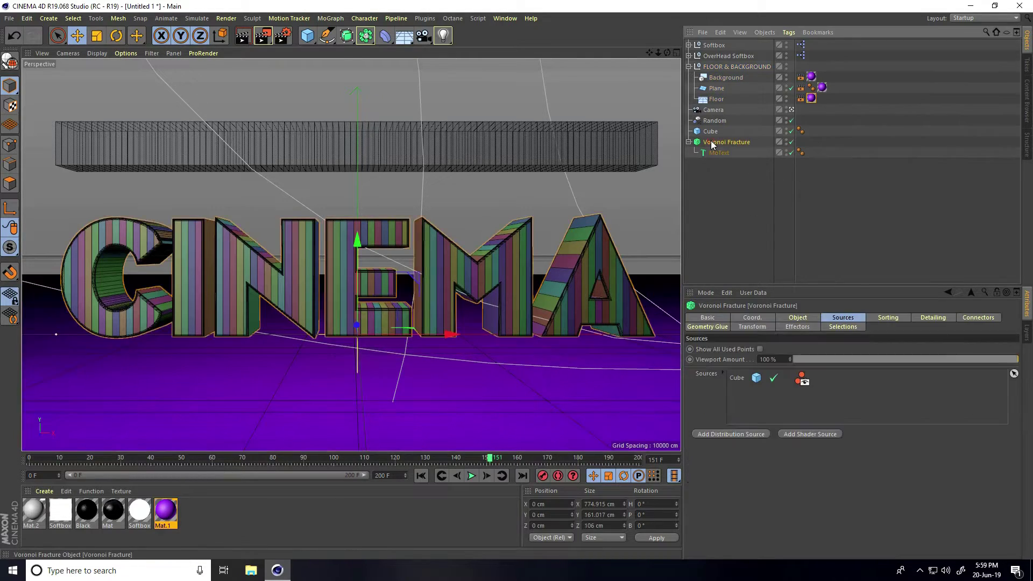
click(798, 318)
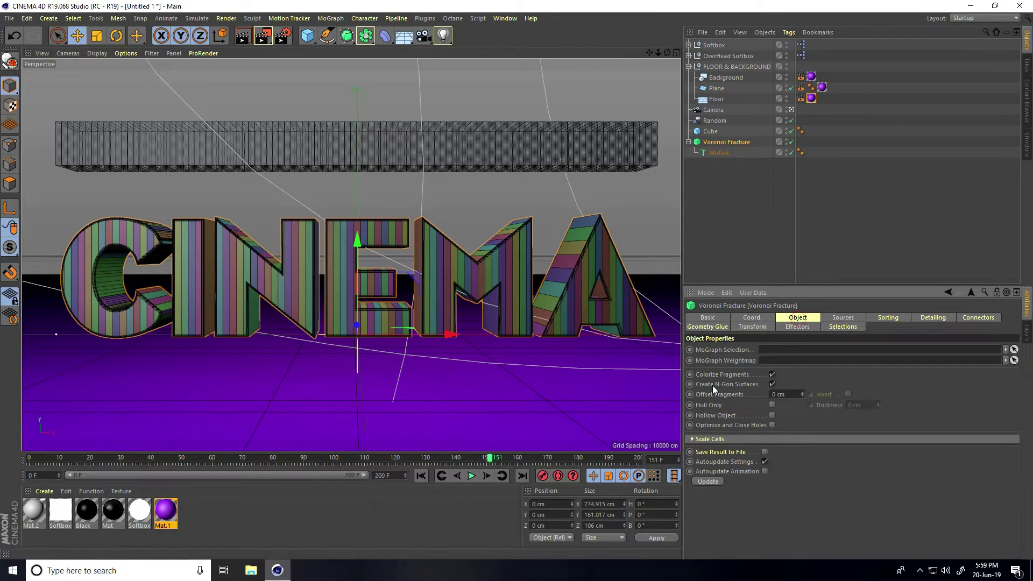
click(773, 374)
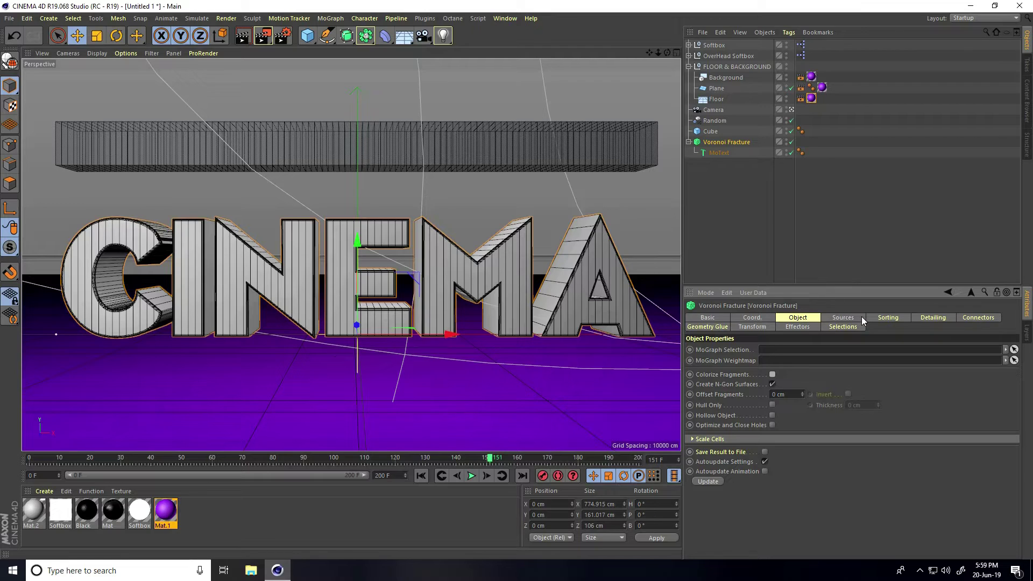
click(843, 327)
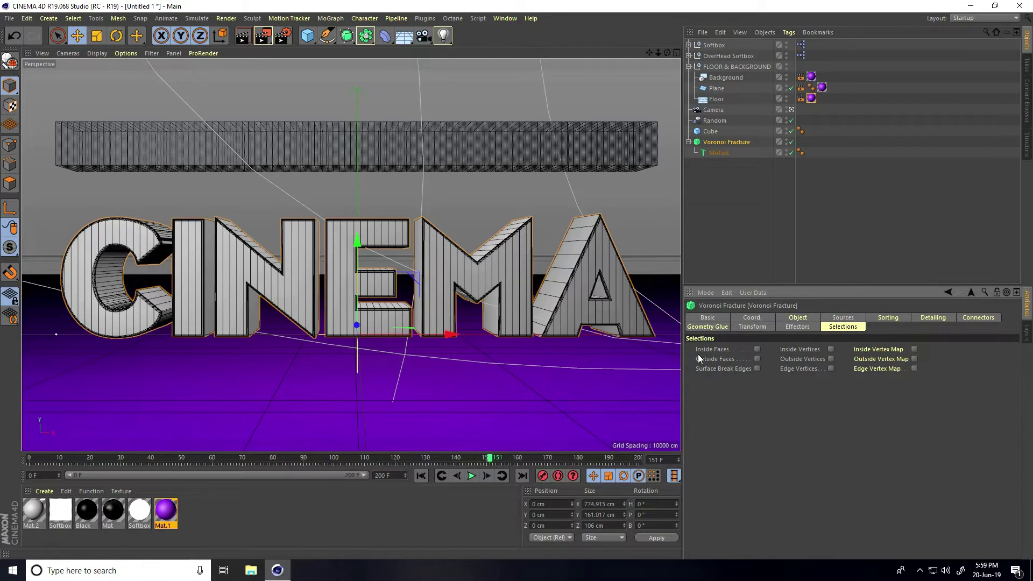
click(757, 359)
Load the MercyMat material library into the scene.
click(44, 491)
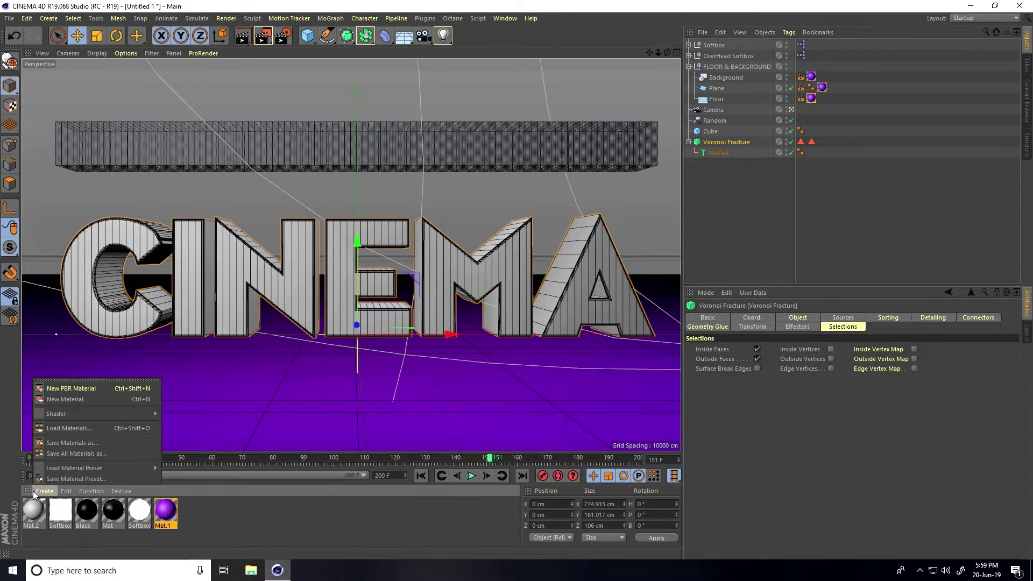
click(50, 428)
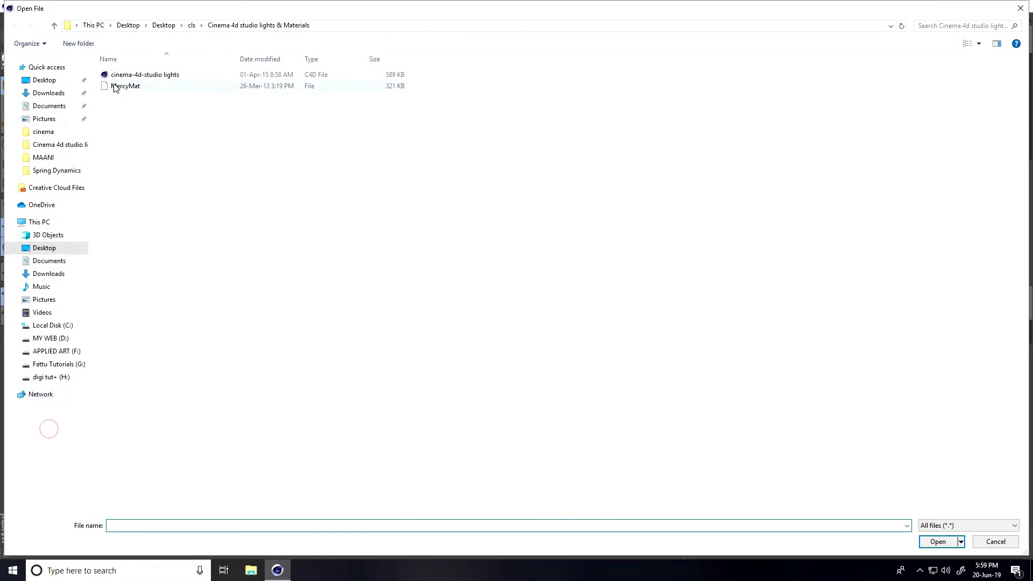
click(118, 87)
click(944, 543)
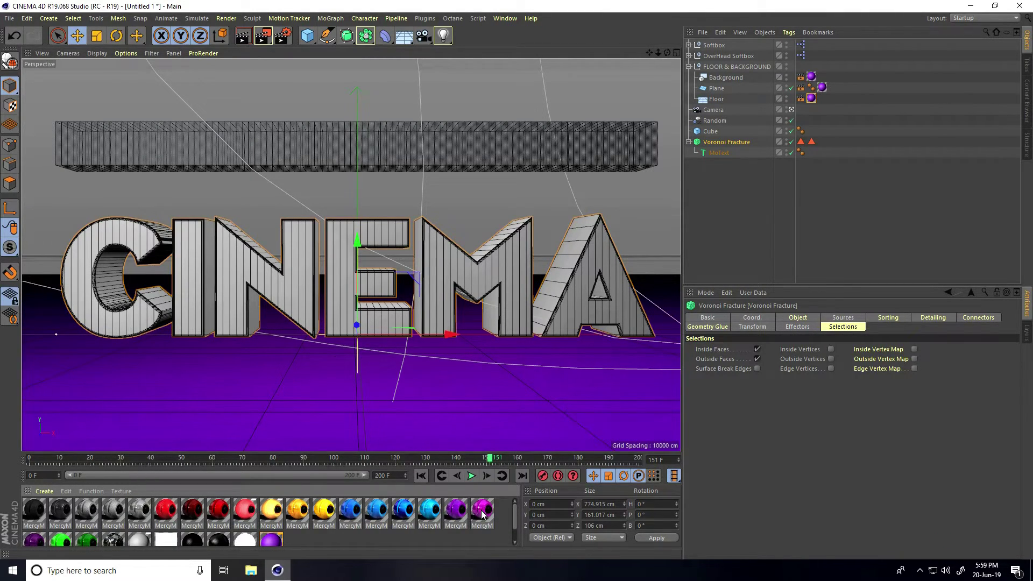
Apply magenta and yellow materials to Voronoi Fracture, yellow on Outside Faces, then replay.
drag(482, 515, 721, 241)
drag(734, 144, 733, 143)
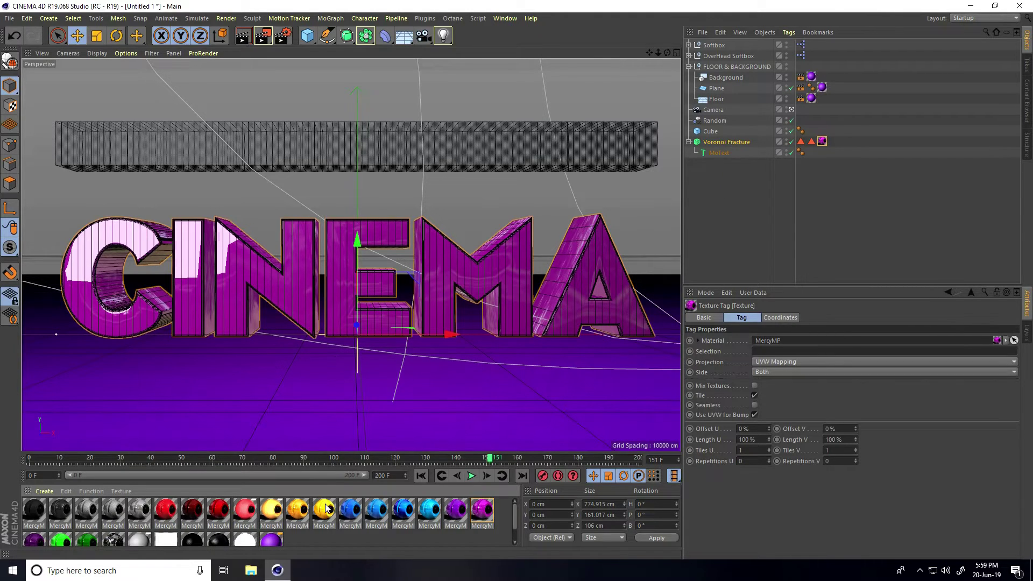
mouse_move(326, 510)
mouse_down()
mouse_move(707, 121)
mouse_move(720, 142)
mouse_up()
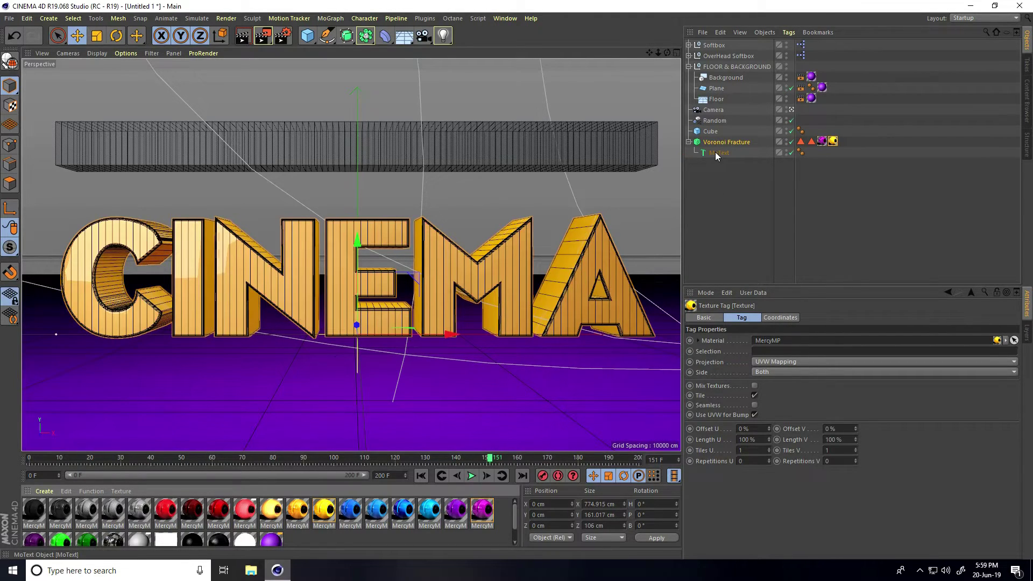
click(811, 141)
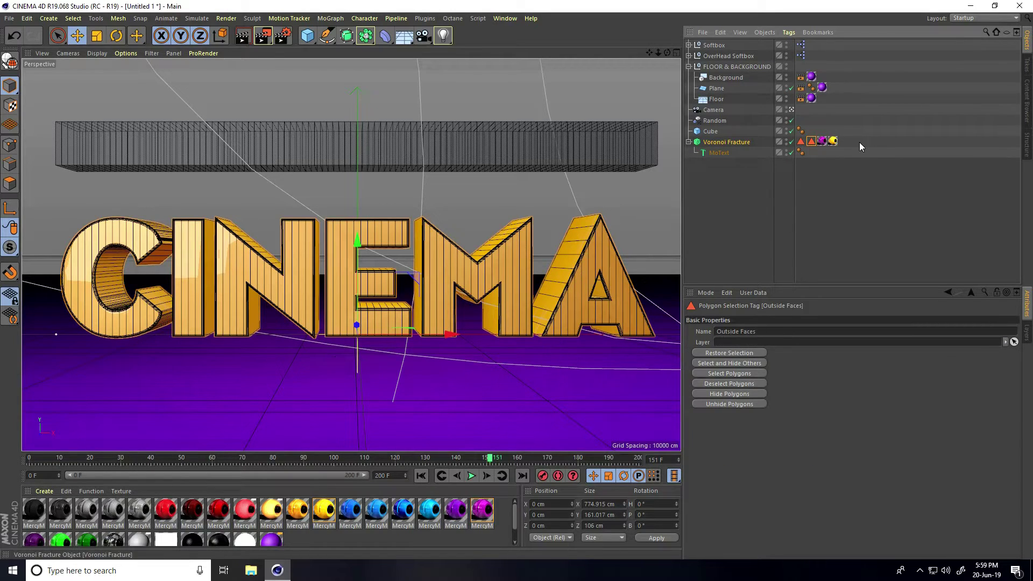
click(833, 141)
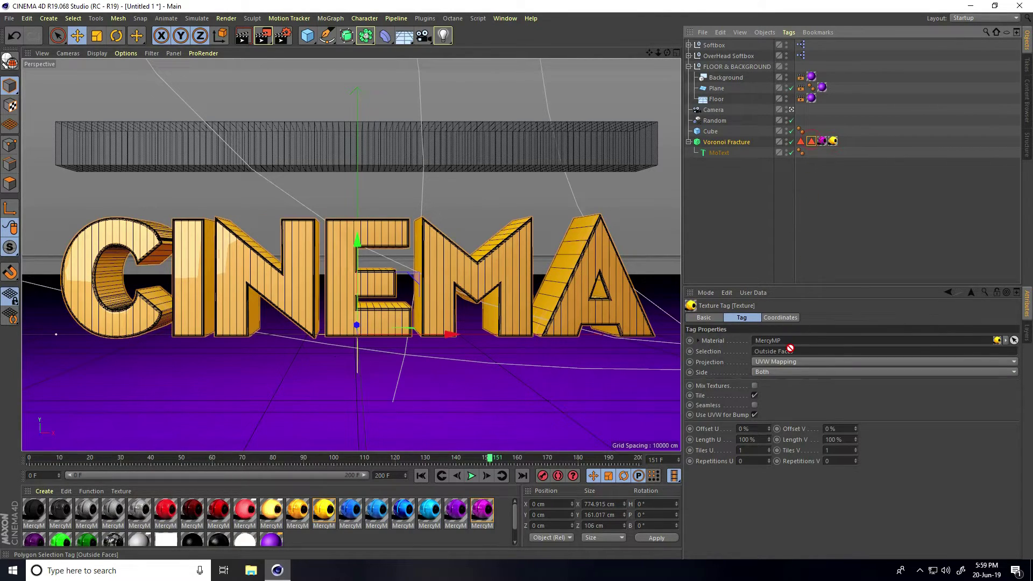
drag(790, 349, 790, 349)
click(822, 141)
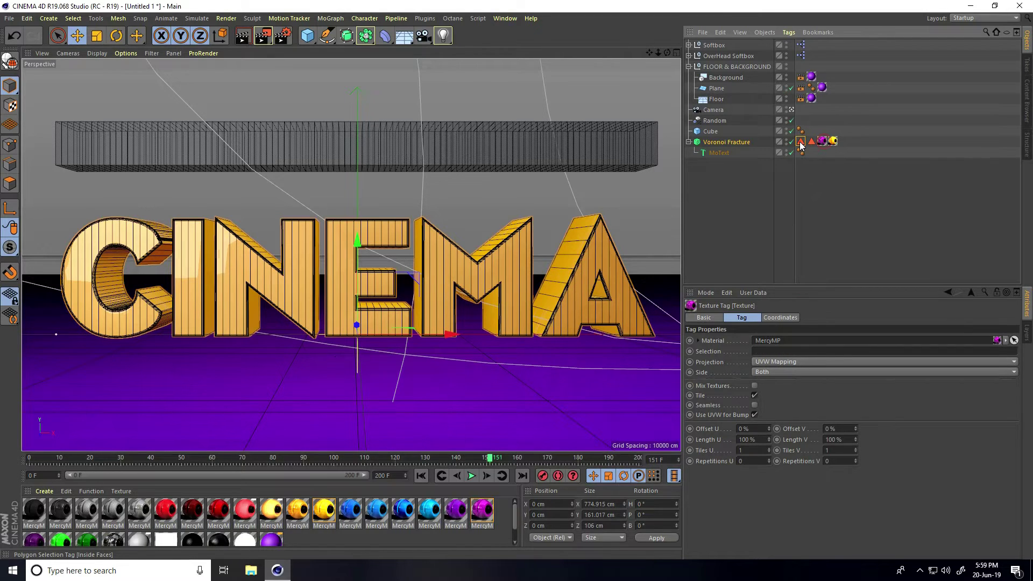
click(421, 476)
click(471, 475)
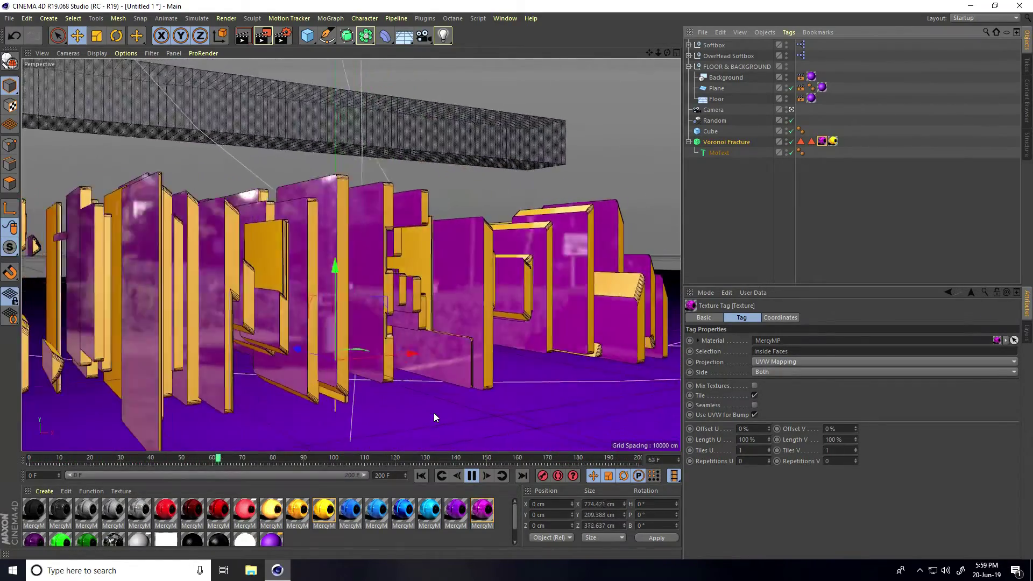
Stop playback near frame 149 with CINEMA fully reassembled.
click(471, 476)
Add Ambient Occlusion and Global Illumination and set anti-aliasing to Best.
click(285, 39)
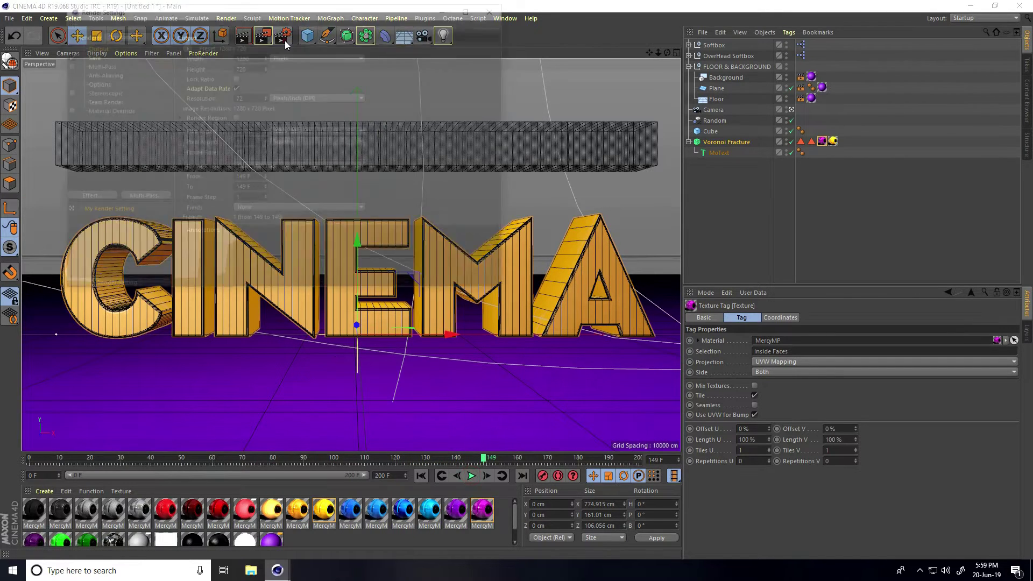
click(86, 197)
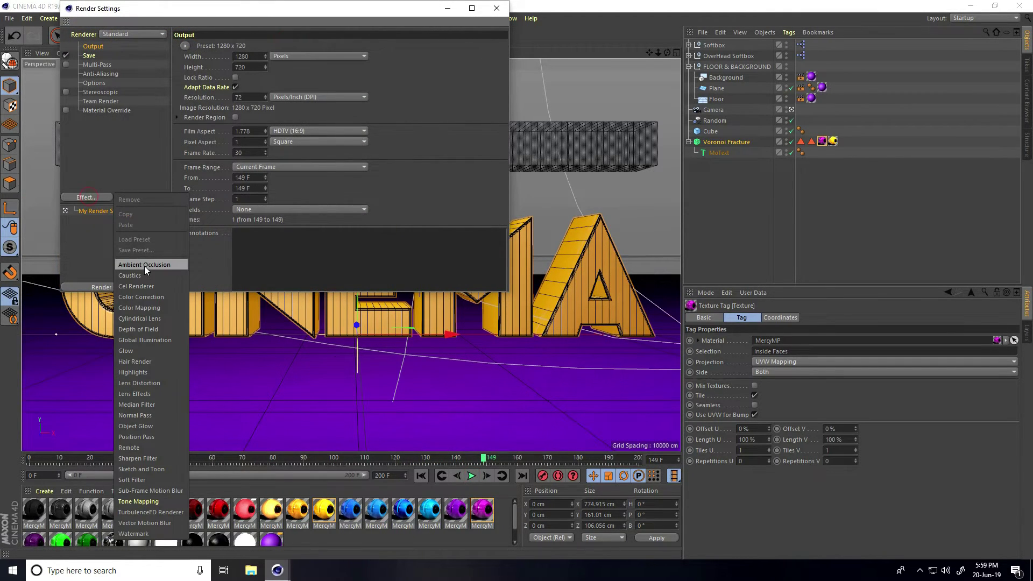
click(144, 266)
click(95, 199)
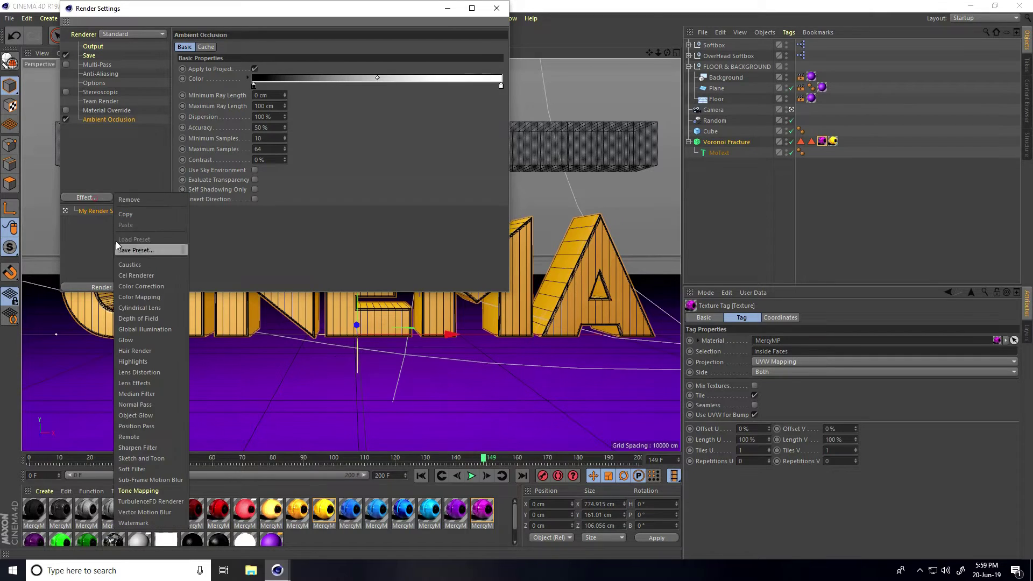
click(151, 332)
click(100, 74)
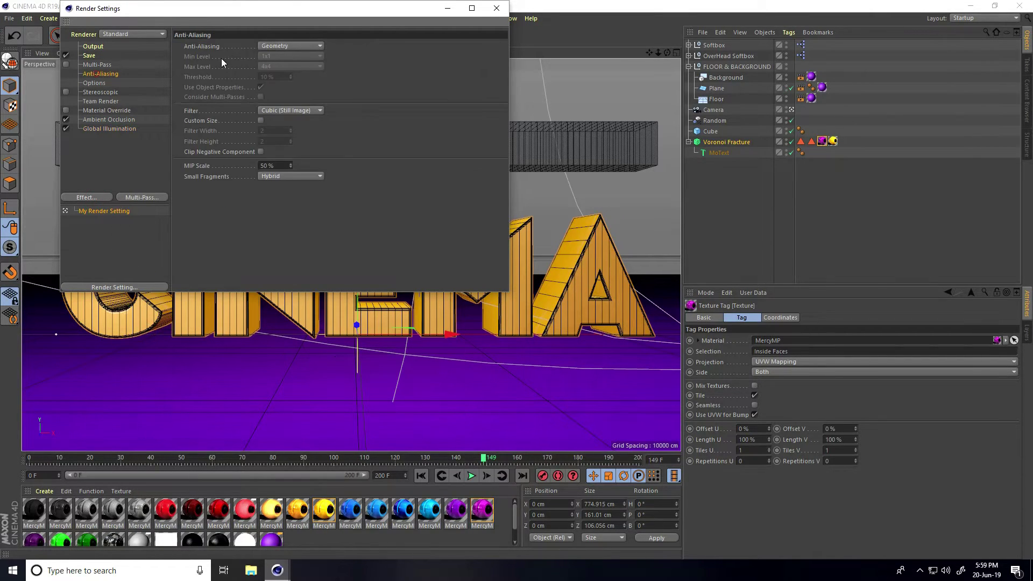
click(266, 46)
click(276, 81)
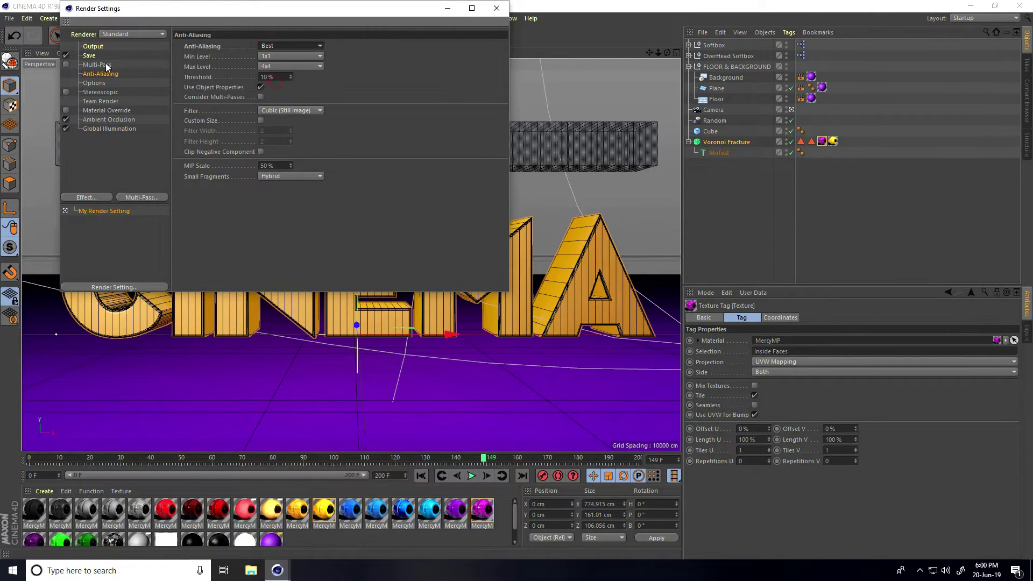
Save rendered frames as JPG into a new folder on the Desktop.
click(88, 56)
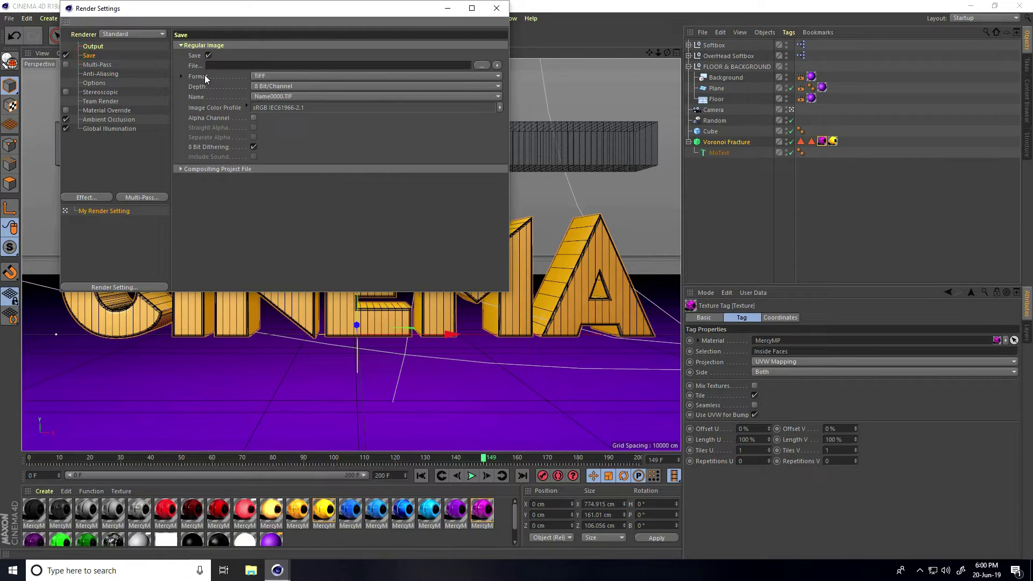
click(252, 77)
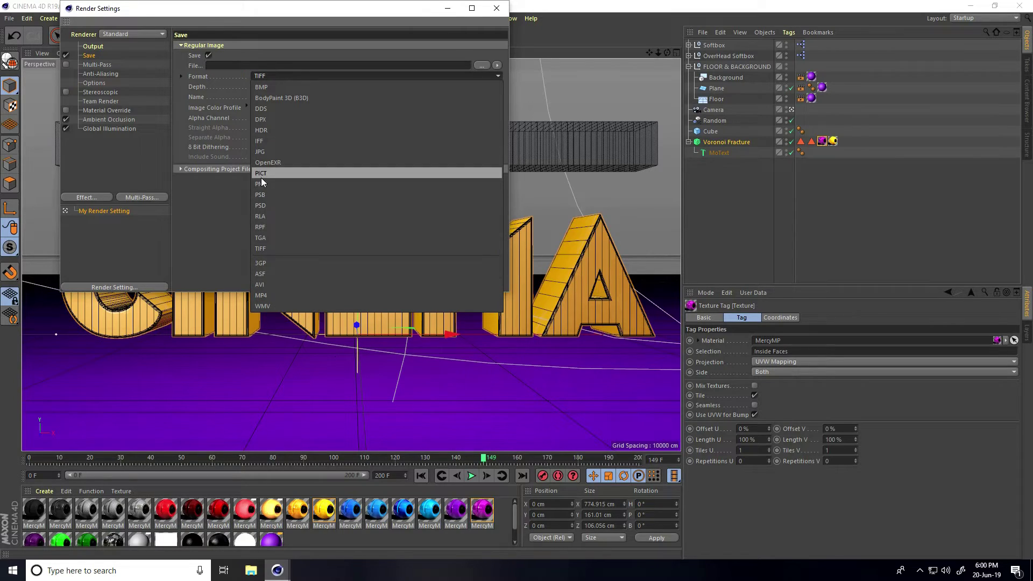
click(273, 149)
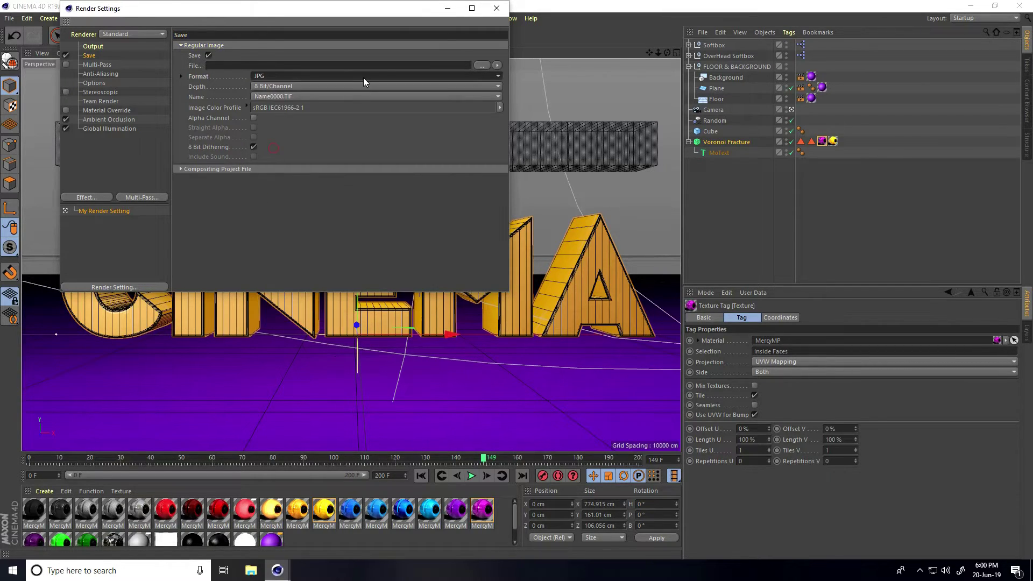
click(482, 64)
click(63, 82)
right_click(197, 185)
click(228, 315)
click(368, 311)
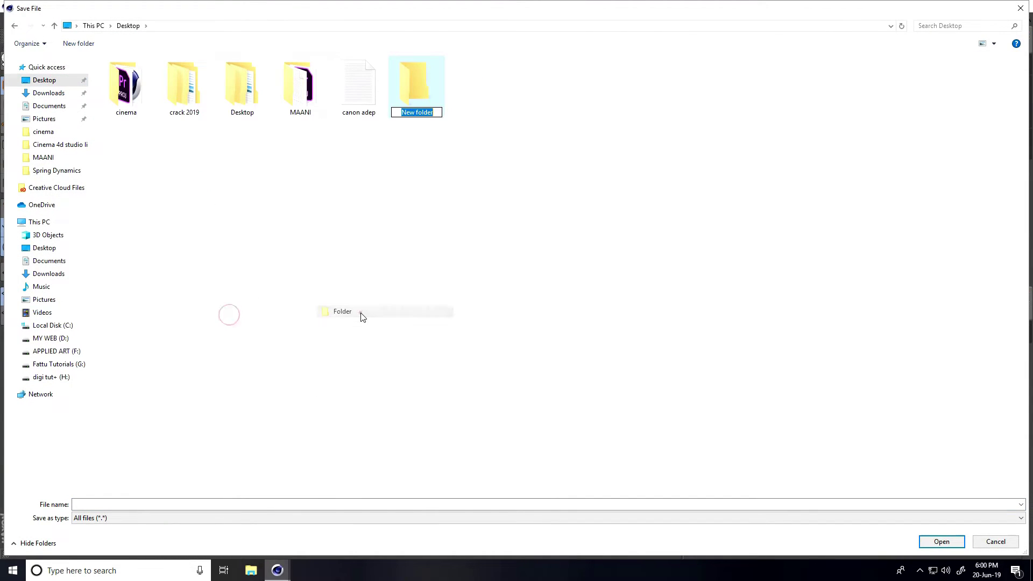
double_click(407, 68)
click(511, 506)
text(jh)
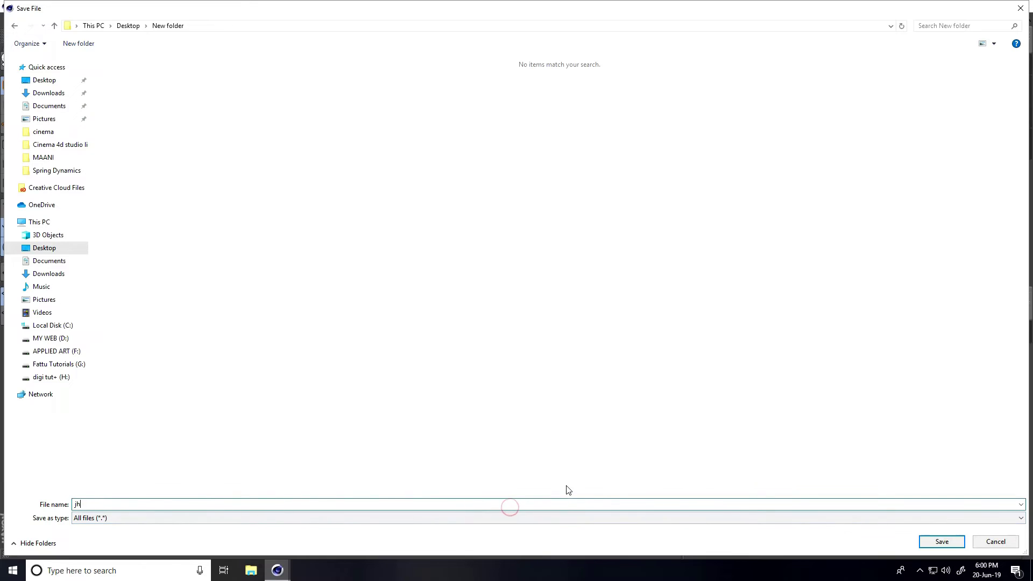
click(942, 541)
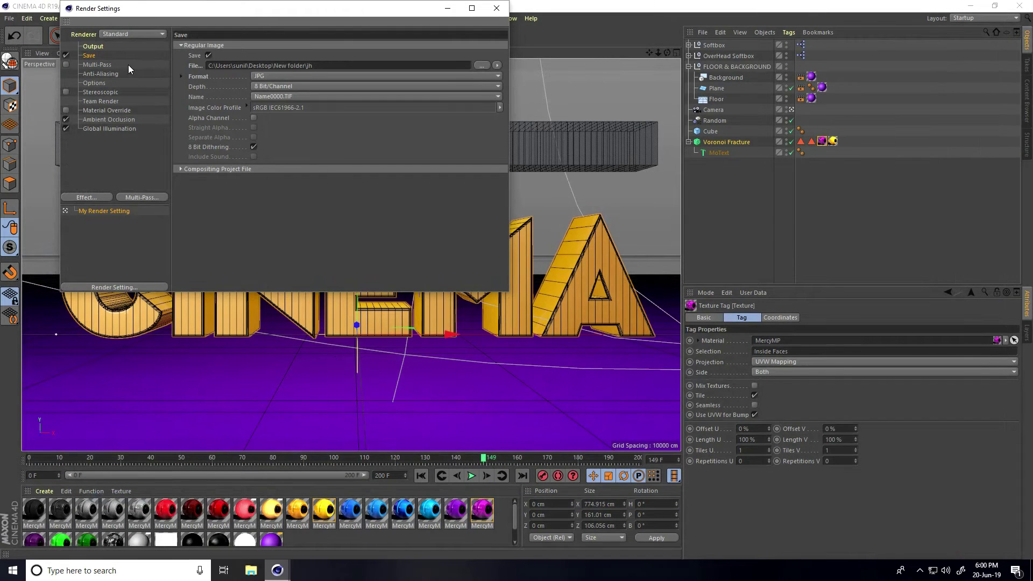
Choose the HDTV 1080 29.97 preset, render All Frames, and close the settings.
click(93, 47)
click(184, 47)
mouse_move(199, 79)
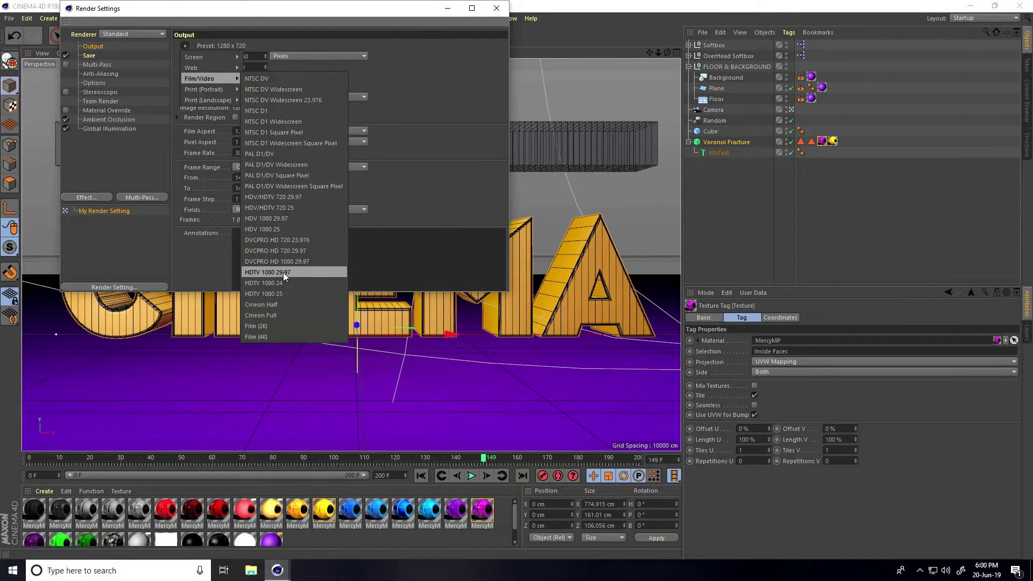
click(283, 272)
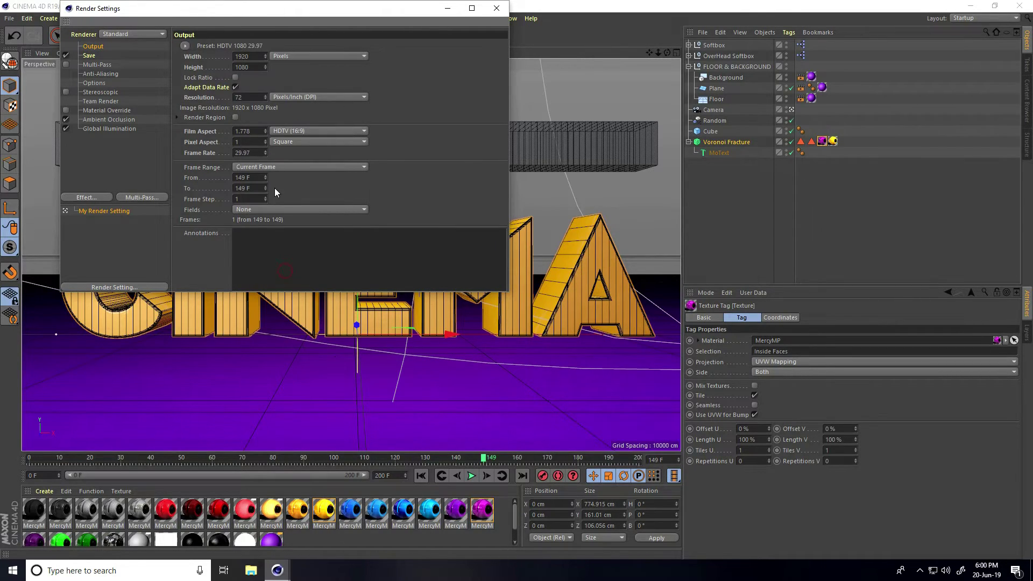
click(275, 167)
click(269, 198)
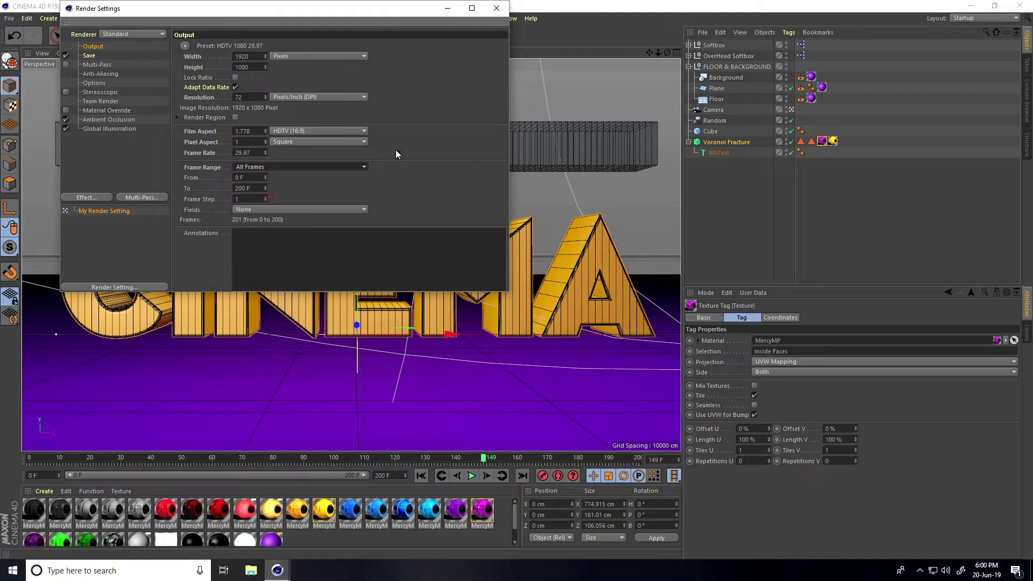
click(496, 8)
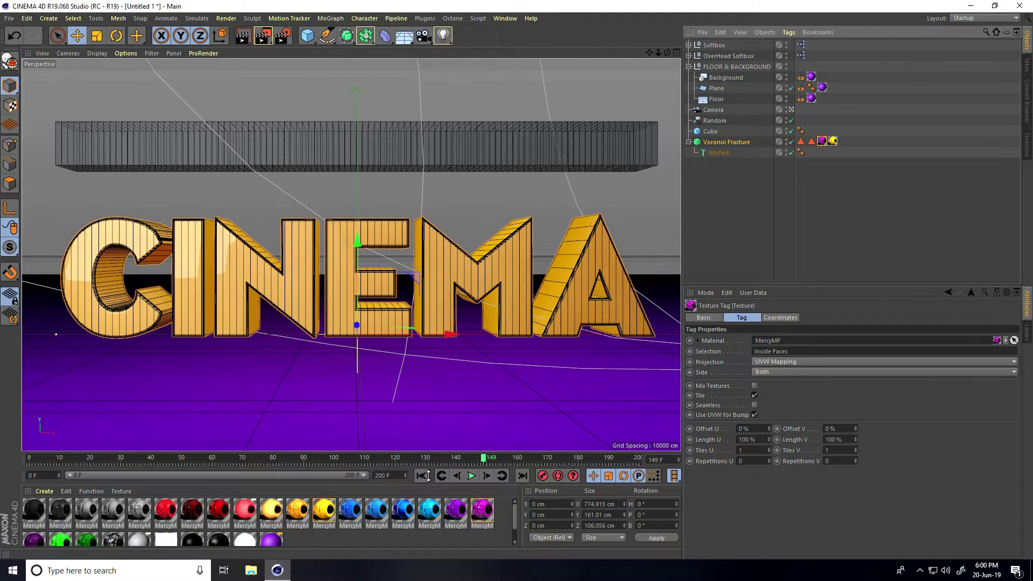
Select the OverHead Softbox and move it left along X.
click(792, 109)
mouse_move(328, 204)
alt+mouse_down()
mouse_move(371, 292)
mouse_move(382, 175)
alt+mouse_up()
click(717, 66)
click(724, 56)
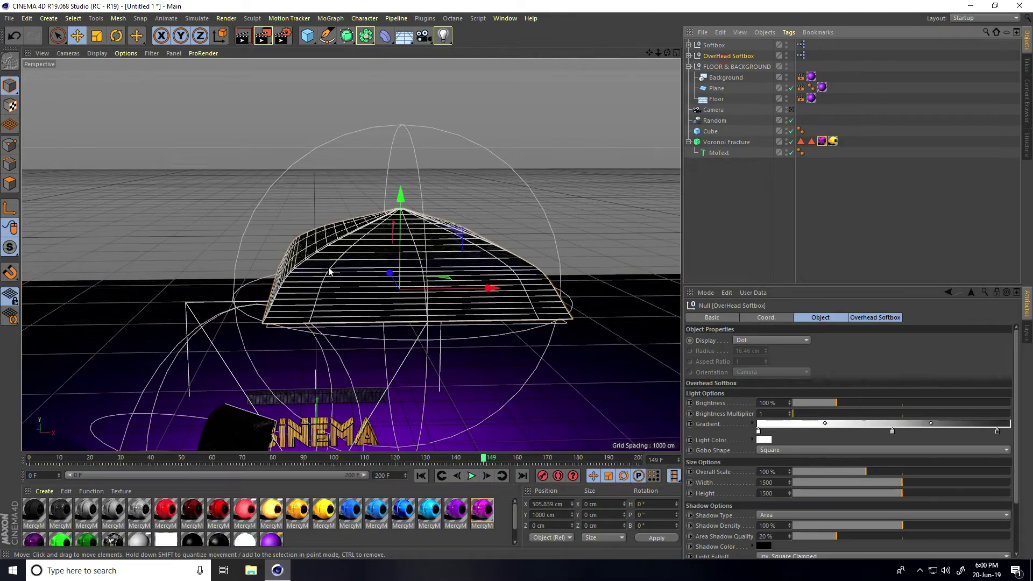
alt+drag(329, 270, 345, 248)
mouse_move(501, 215)
mouse_down()
mouse_move(419, 220)
mouse_move(224, 381)
mouse_move(216, 348)
mouse_move(226, 323)
mouse_up()
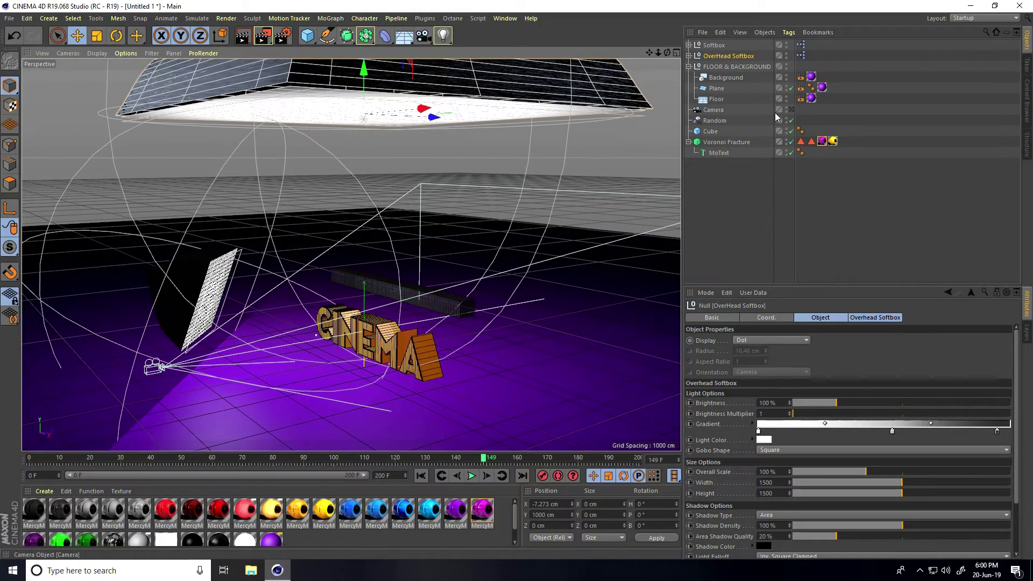
Return to the camera view and play the animation from frame 0, then stop.
click(792, 109)
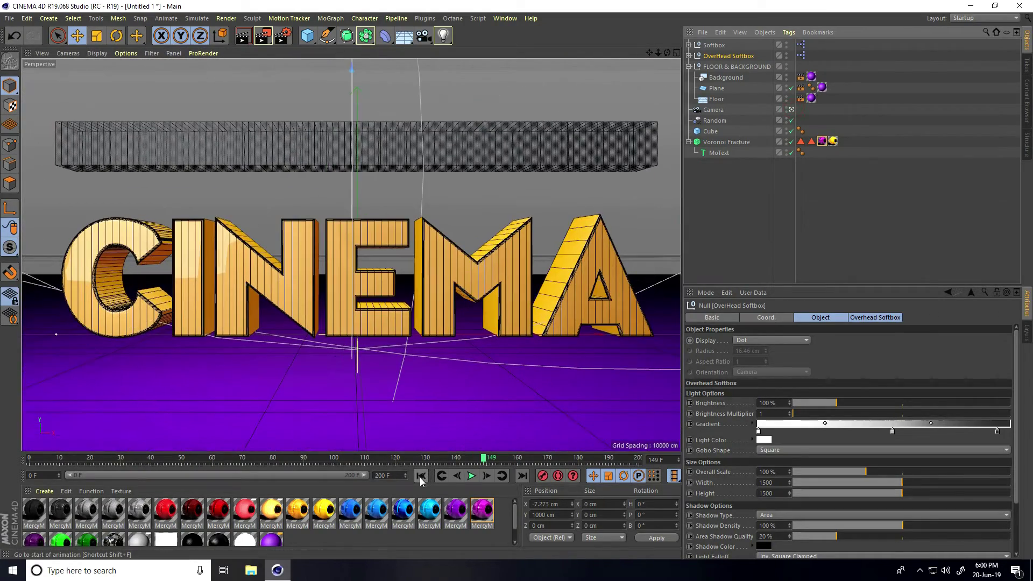
click(421, 476)
click(471, 476)
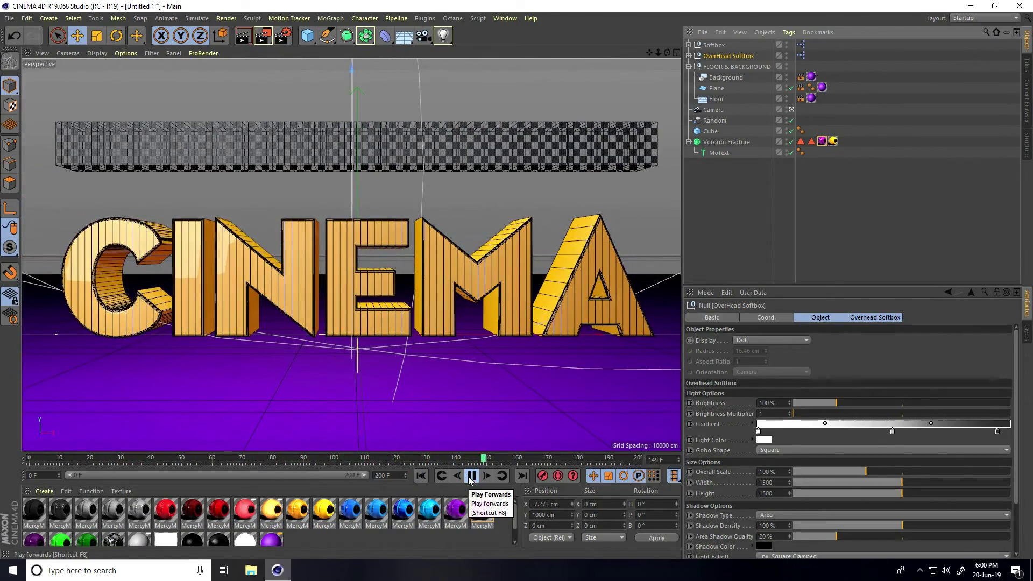
click(470, 476)
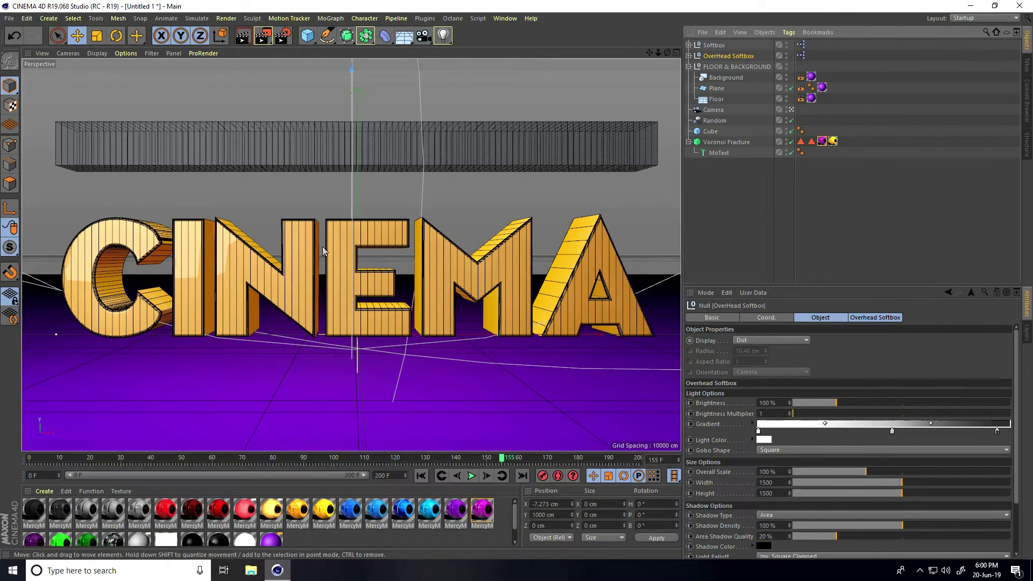
Add a Delay effector to Voronoi Fracture with 70% strength in Spring mode.
click(695, 141)
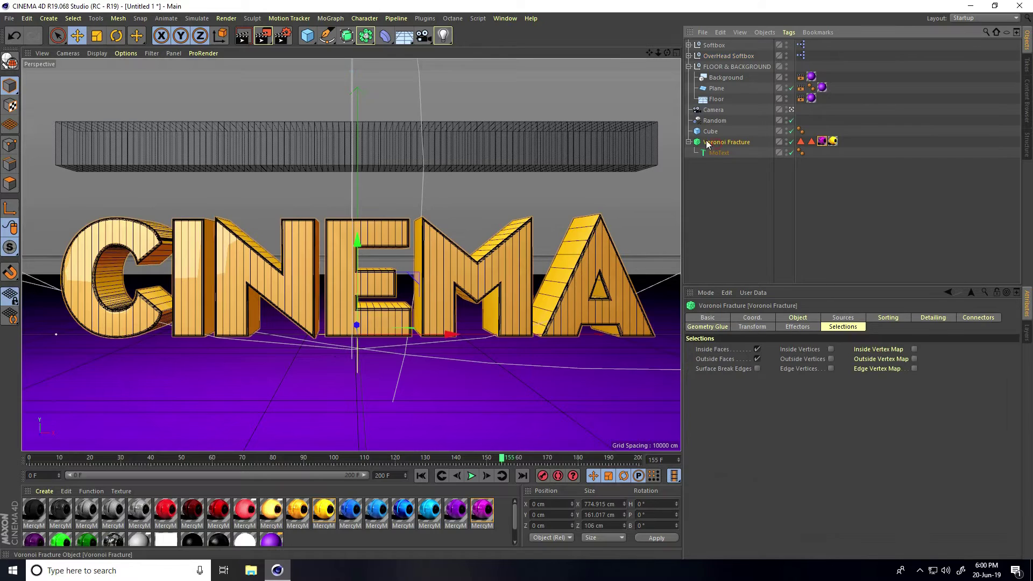
click(329, 18)
mouse_move(339, 34)
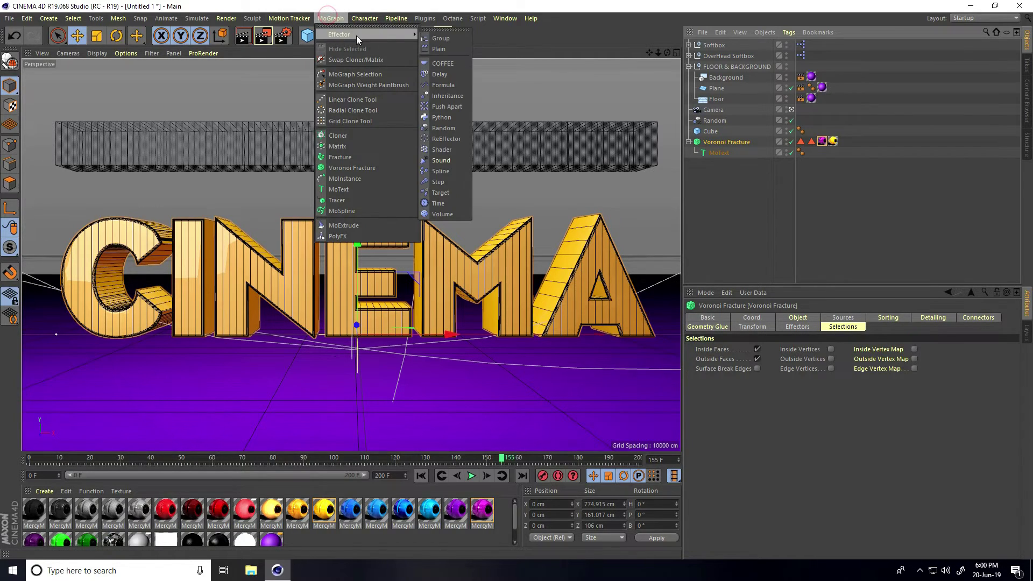
click(452, 74)
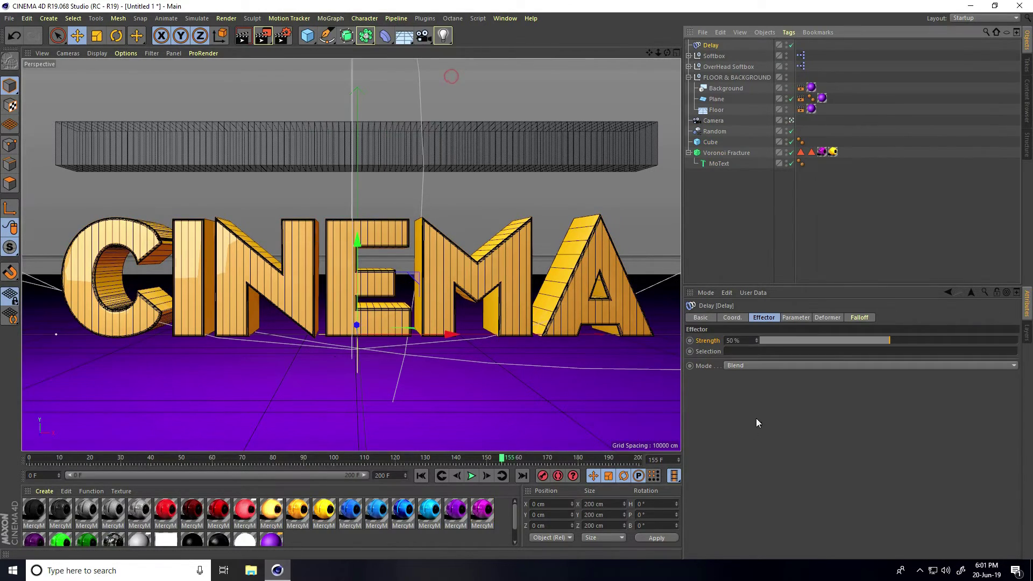
click(709, 340)
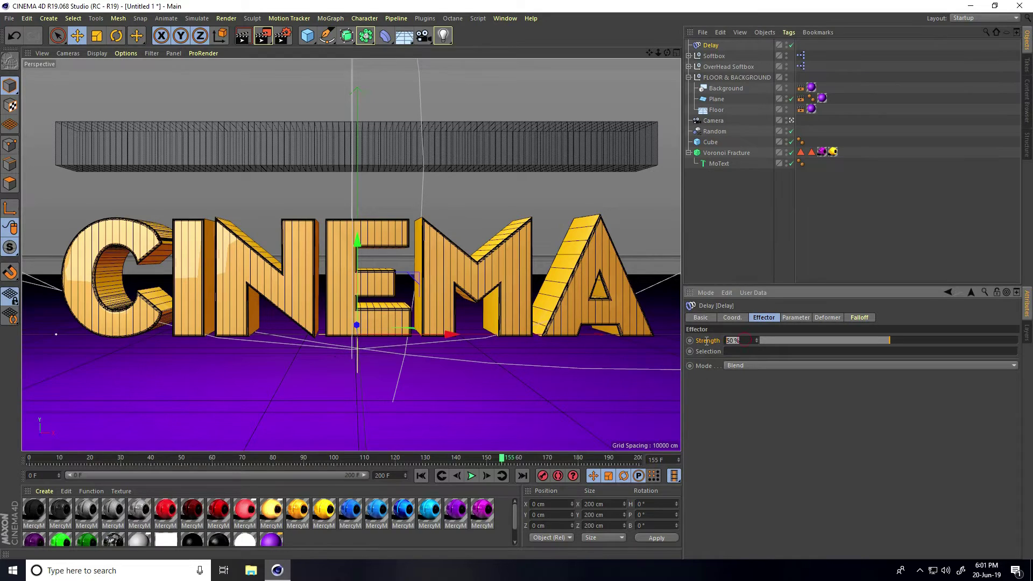
text(70)
key(Return)
click(735, 371)
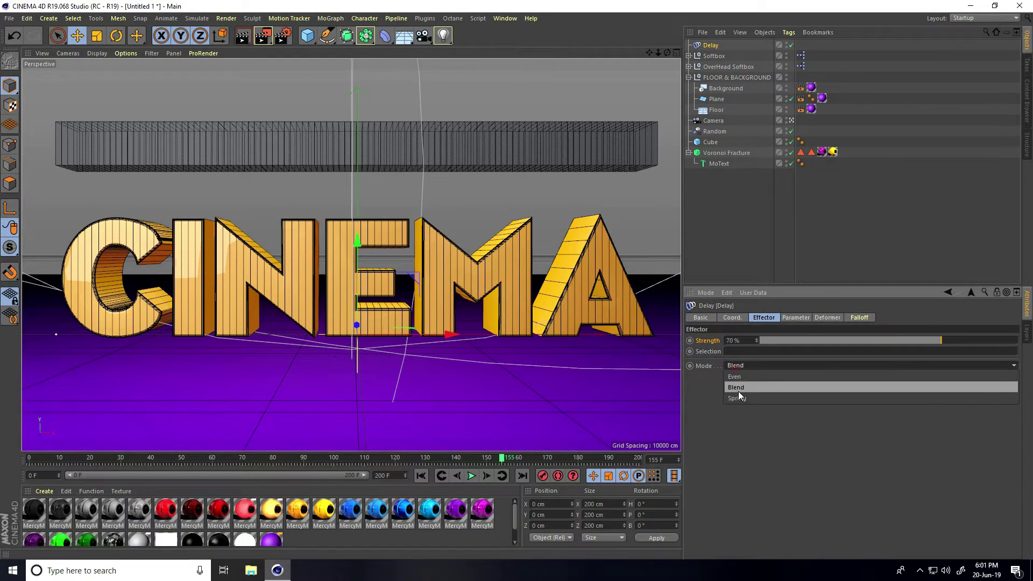
click(741, 400)
Replay the animation from the first frame to preview the spring delay.
click(421, 476)
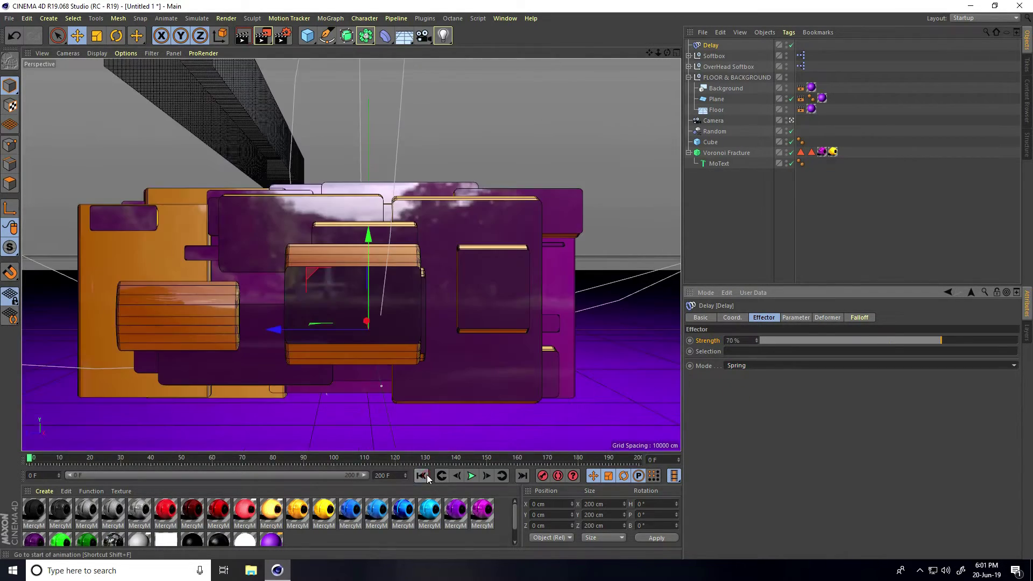
click(471, 478)
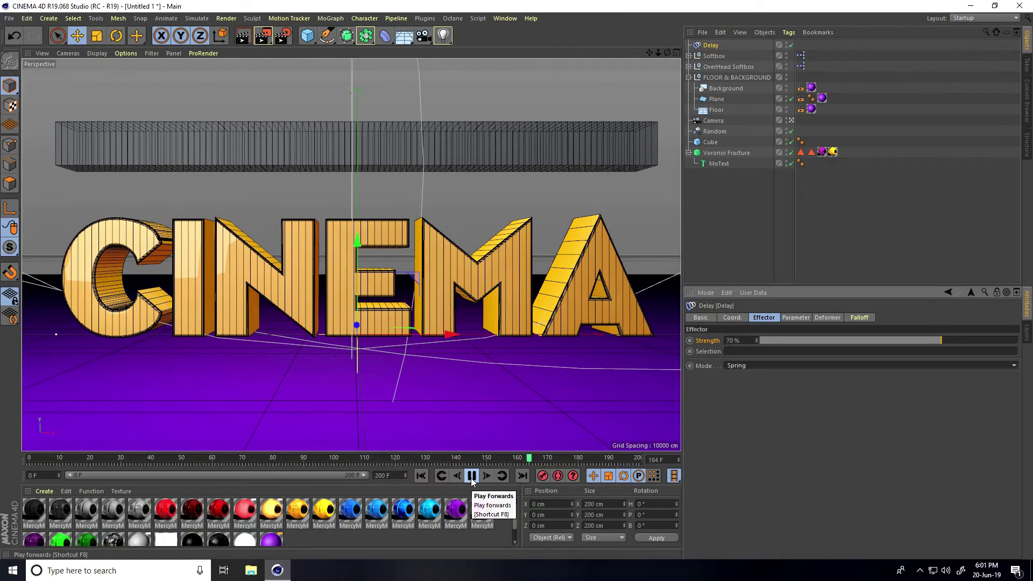
click(472, 477)
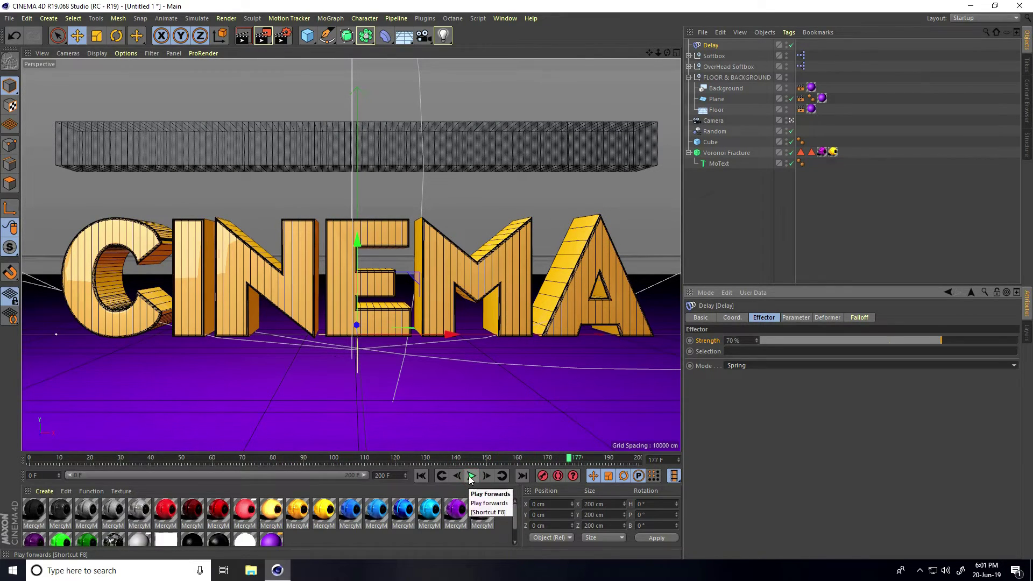
Select the Random effector and review its Falloff settings.
click(715, 132)
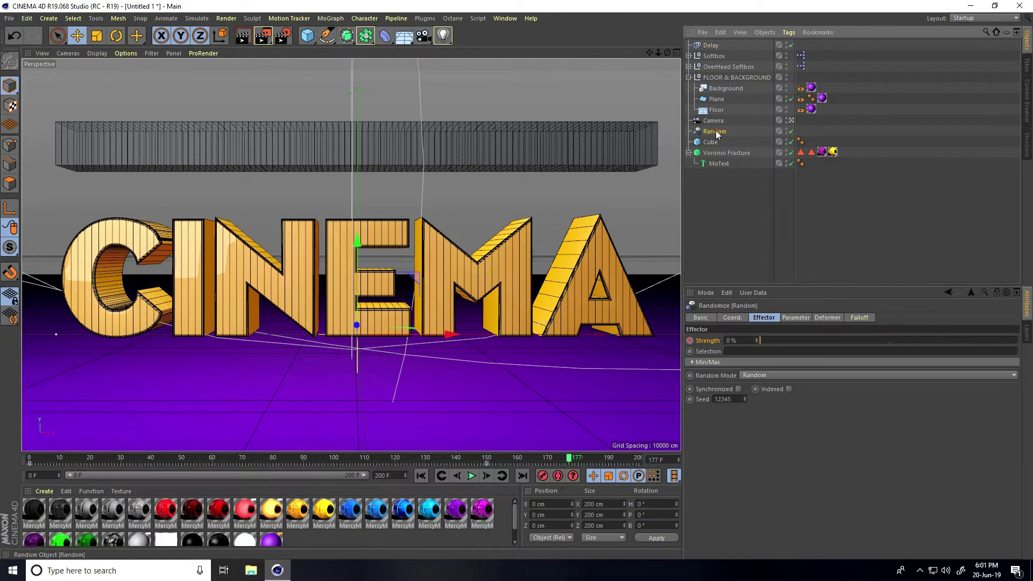
click(806, 319)
click(859, 318)
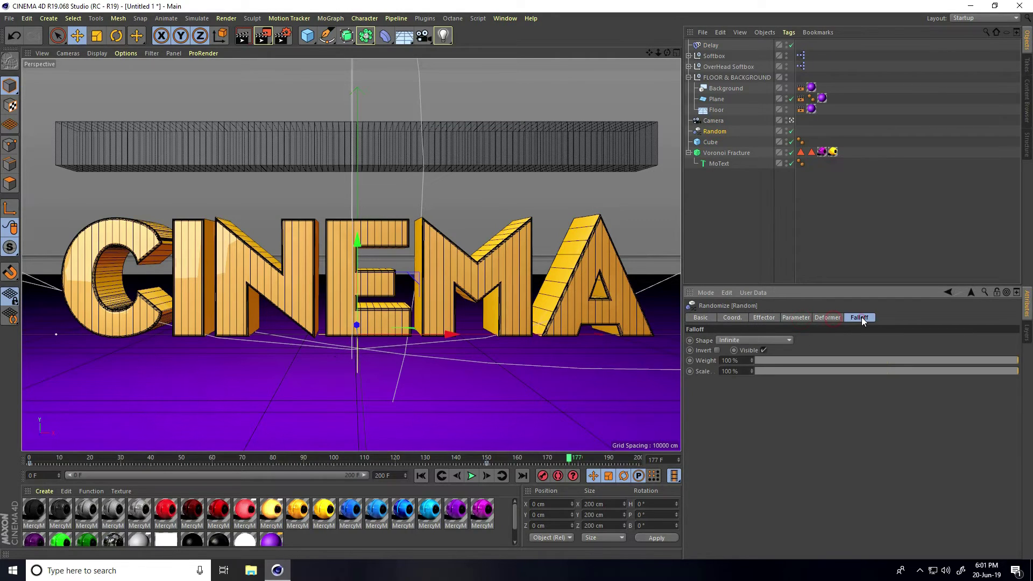
Render a 1920×1080 test to the Picture Viewer, dismissing the missing-asset warning.
click(264, 38)
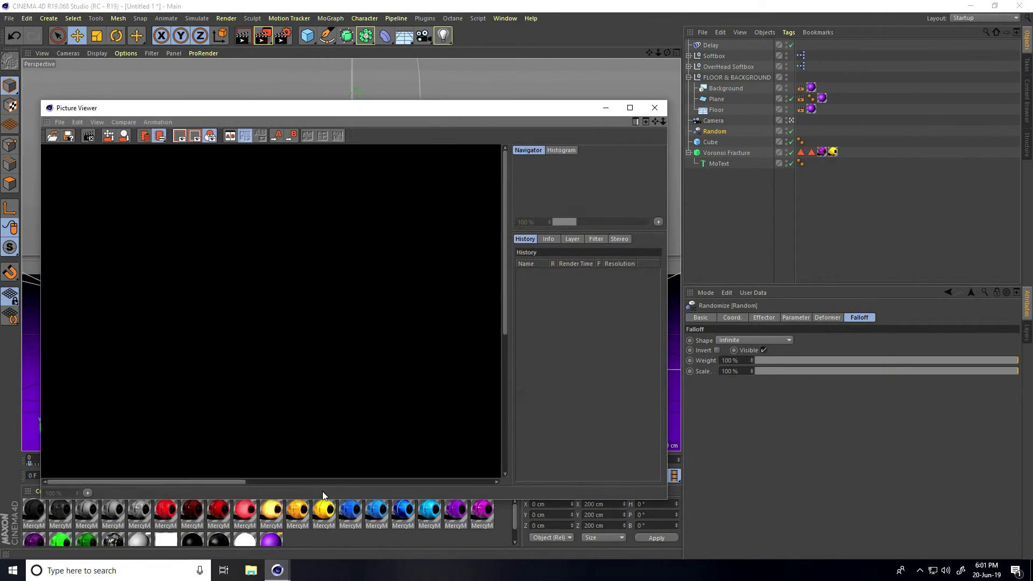
click(603, 190)
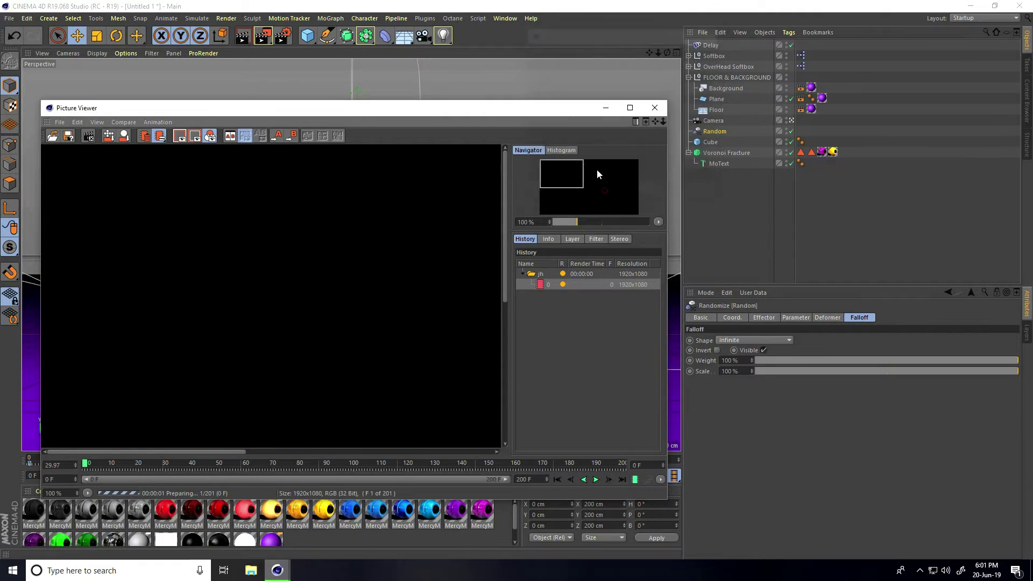
click(629, 108)
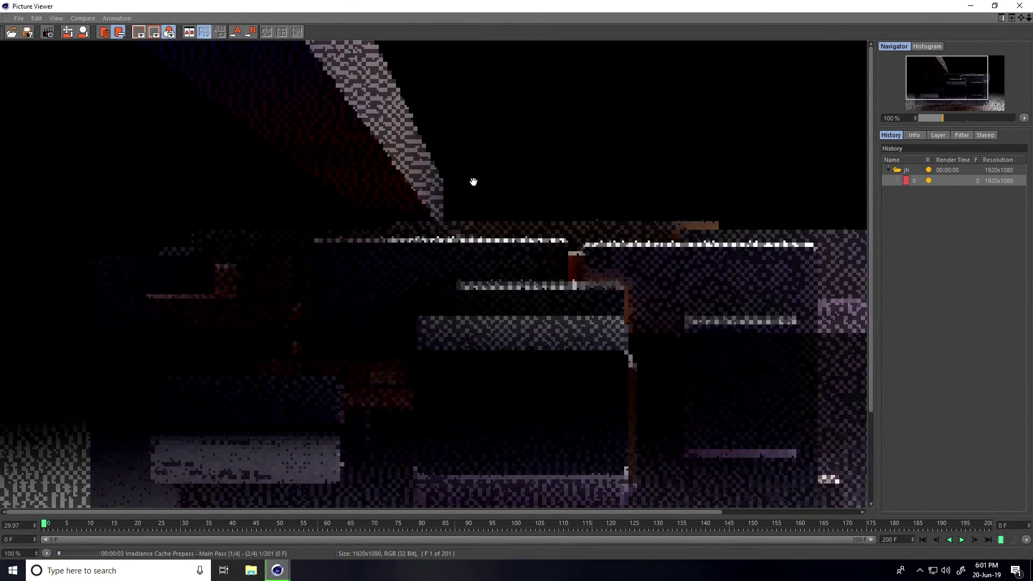
scroll(473, 182, down, 2)
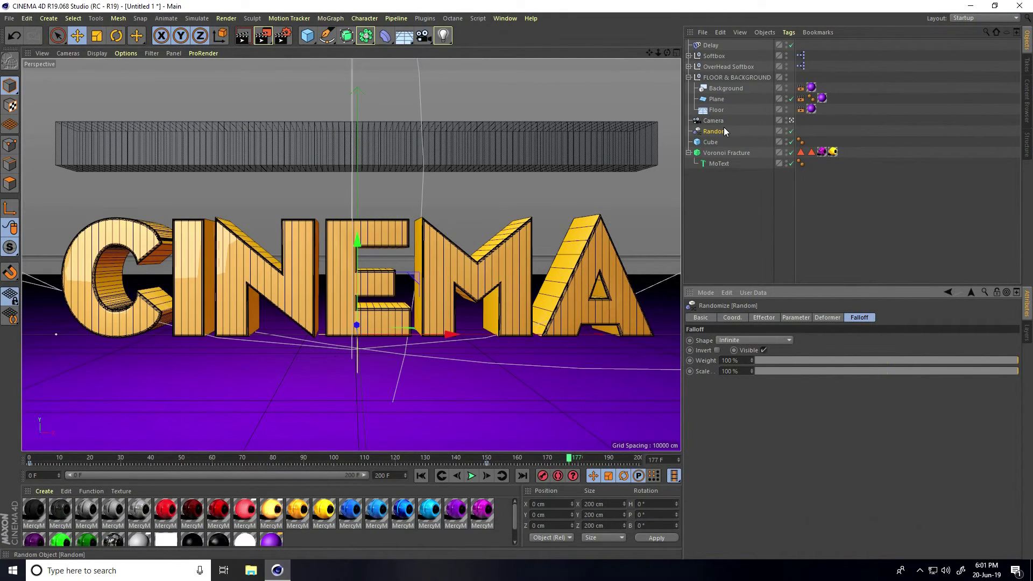
Hide the long Cube above the text in the viewport and re-render to the Picture Viewer.
click(710, 142)
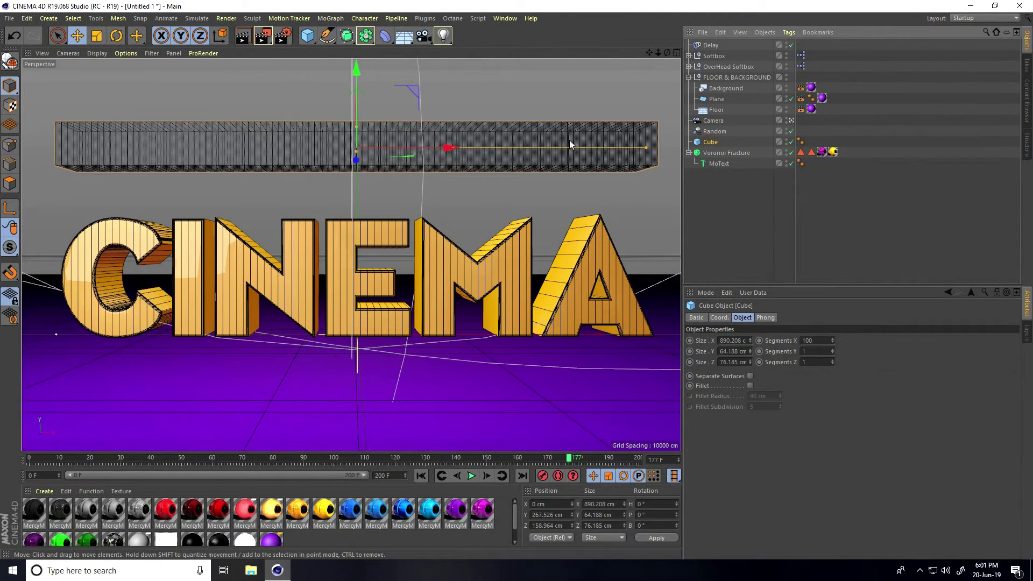
click(786, 139)
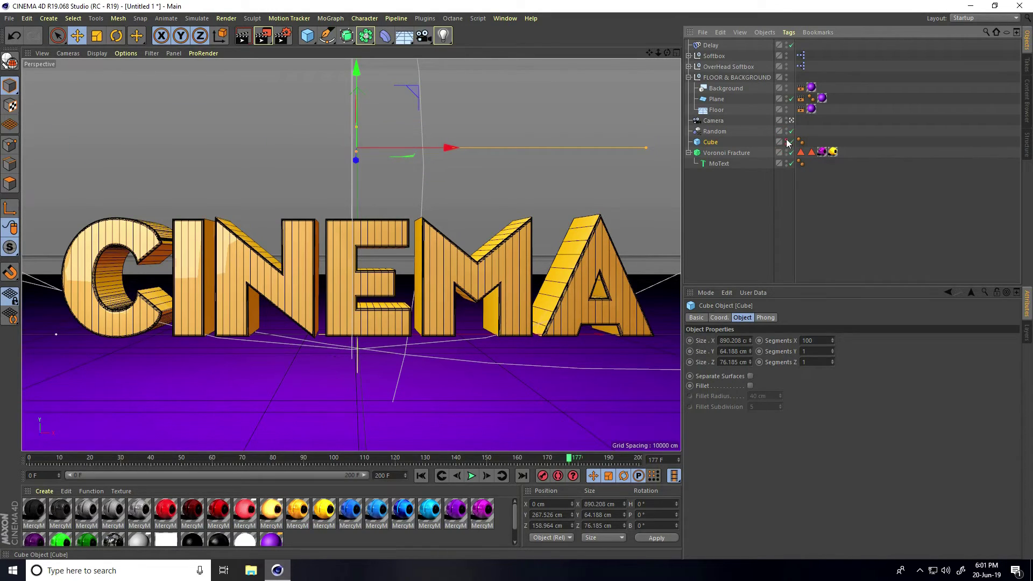
click(263, 39)
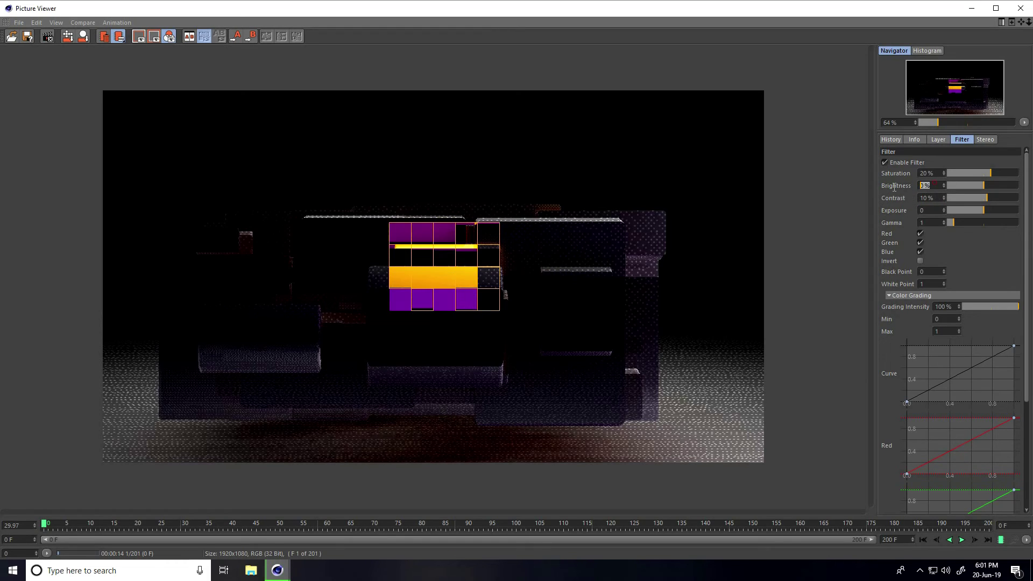
Apply 2% brightness with the 10% contrast filter, then zoom and pan over the gold-and-purple render.
text(2)
key(Return)
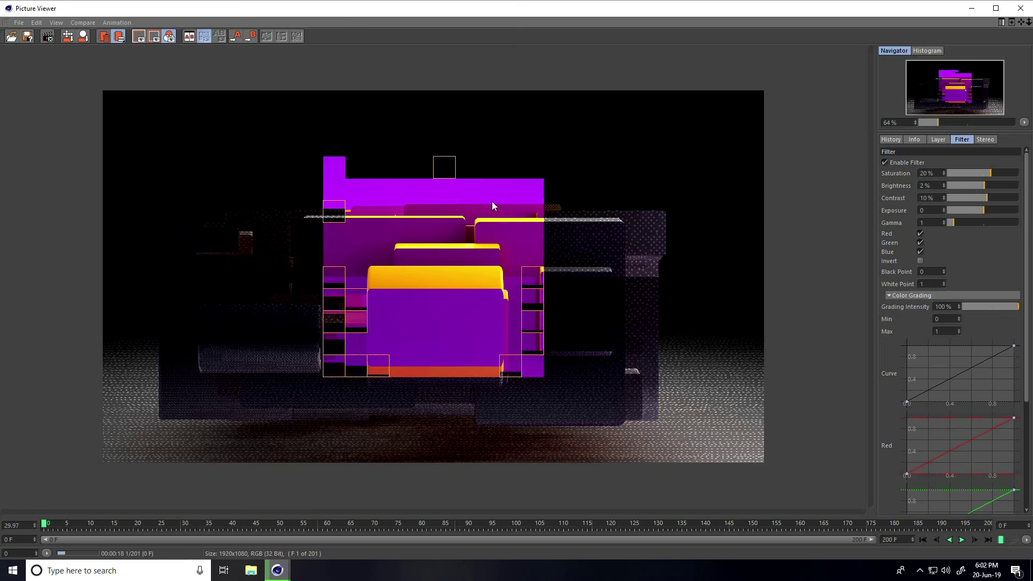
scroll(467, 231, up, 2)
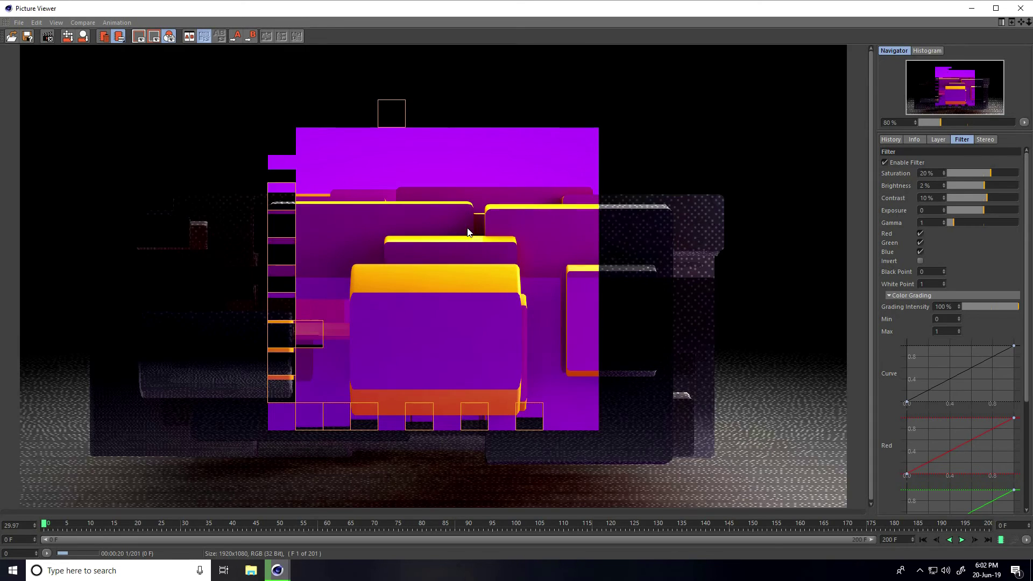
scroll(467, 231, up, 1)
scroll(468, 223, up, 1)
scroll(467, 210, down, 1)
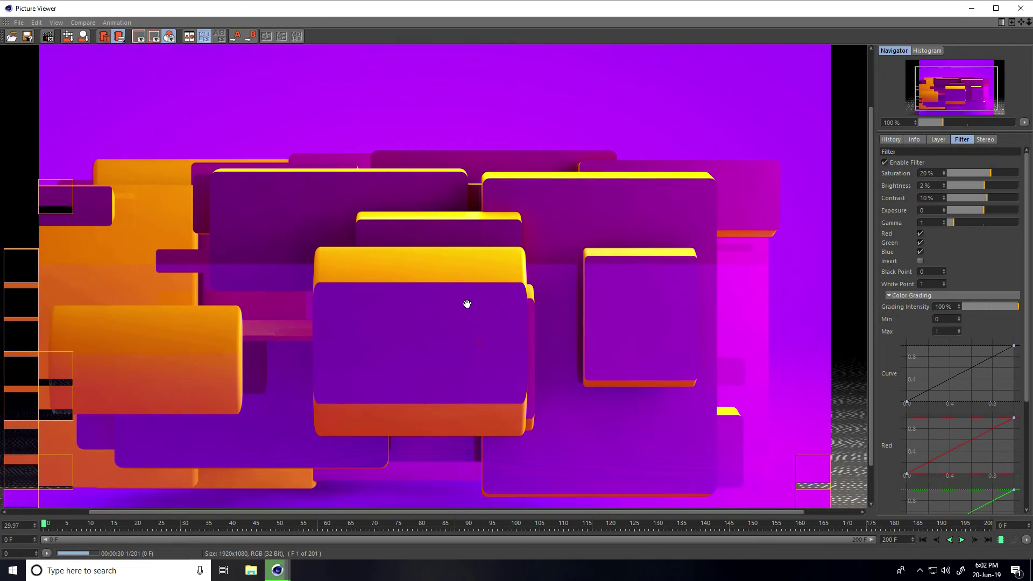
drag(467, 304, 493, 255)
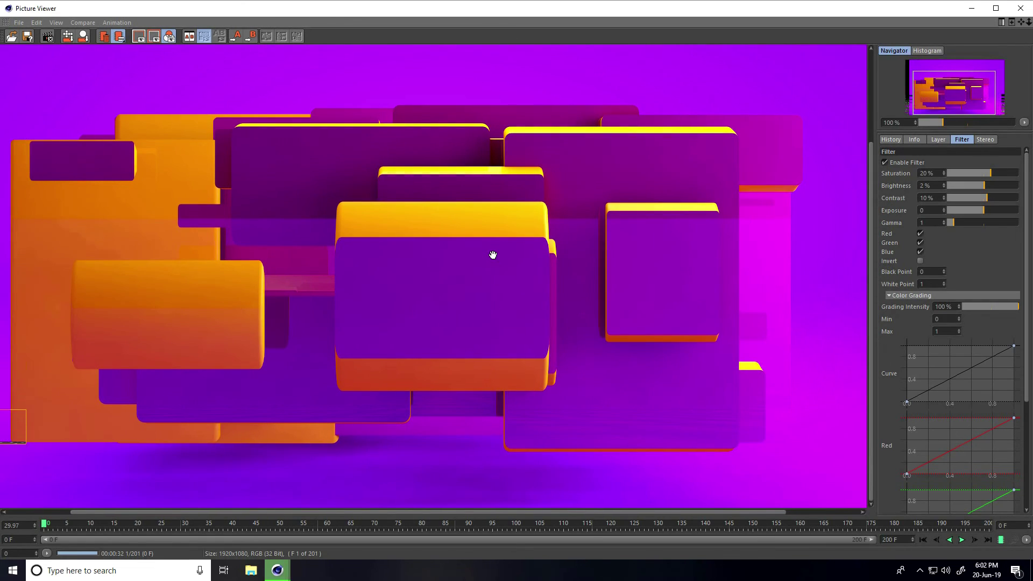